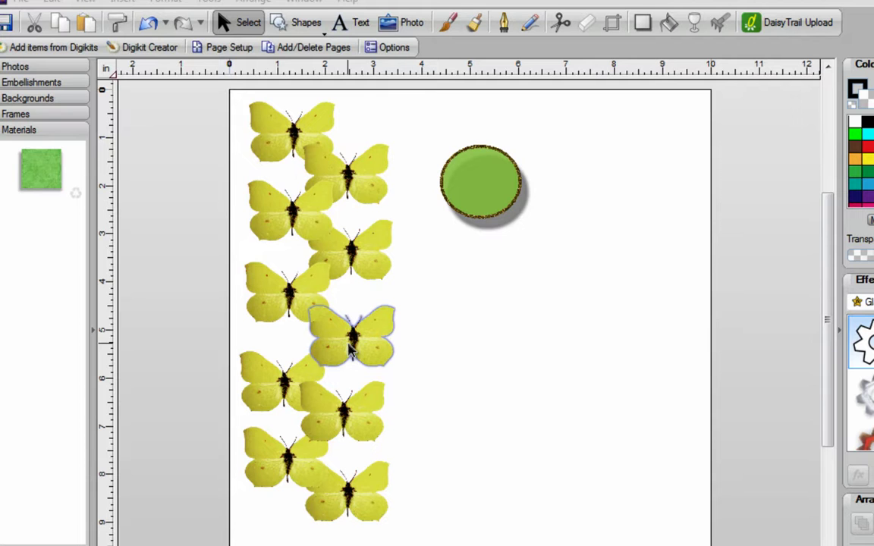
Group three lower yellow butterflies into one object, then select the green circle
left_click(360, 351)
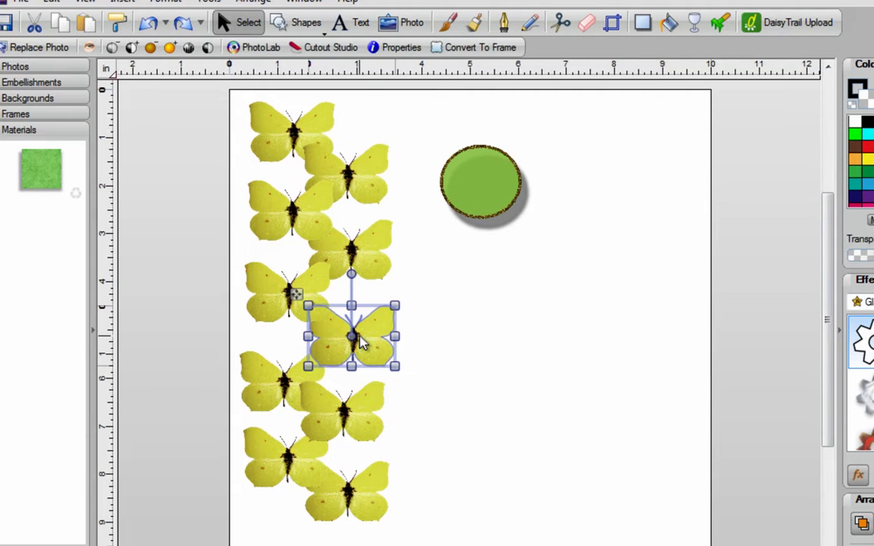
left_click(267, 376, "shift")
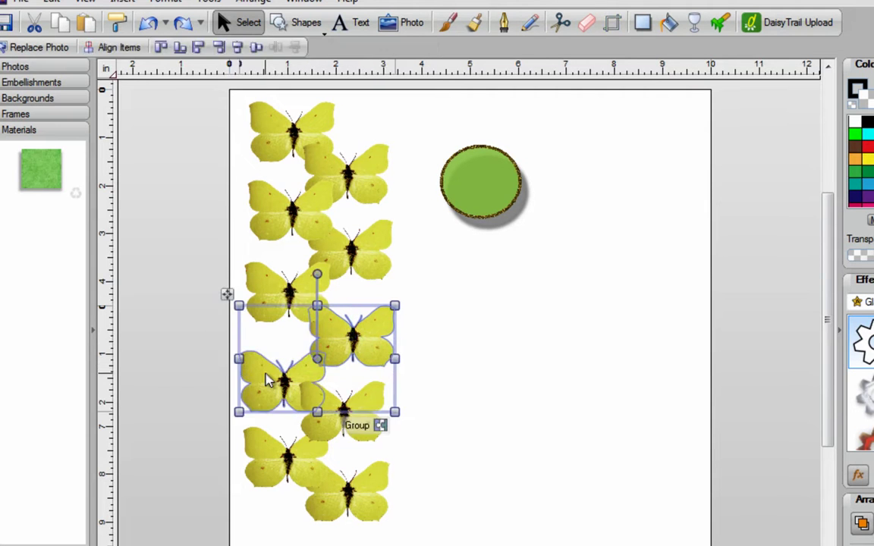
left_click(359, 500, "shift")
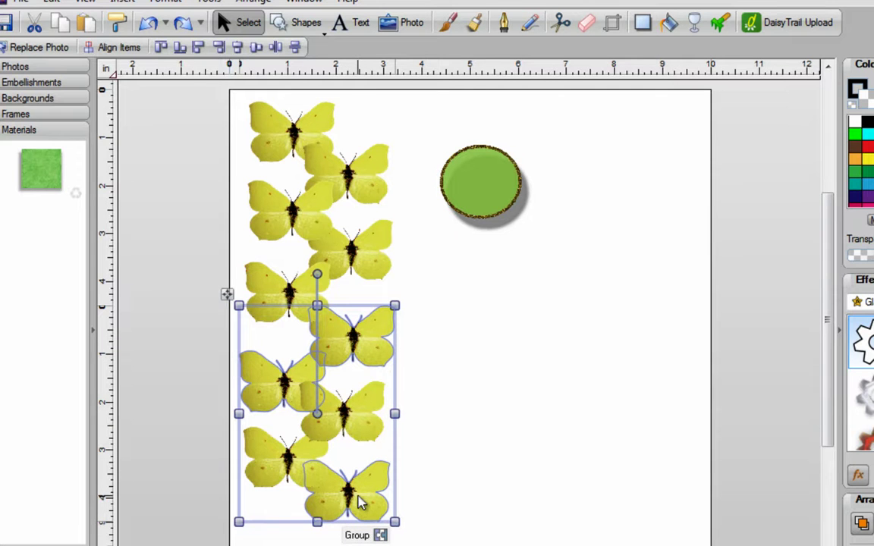
left_click(365, 535)
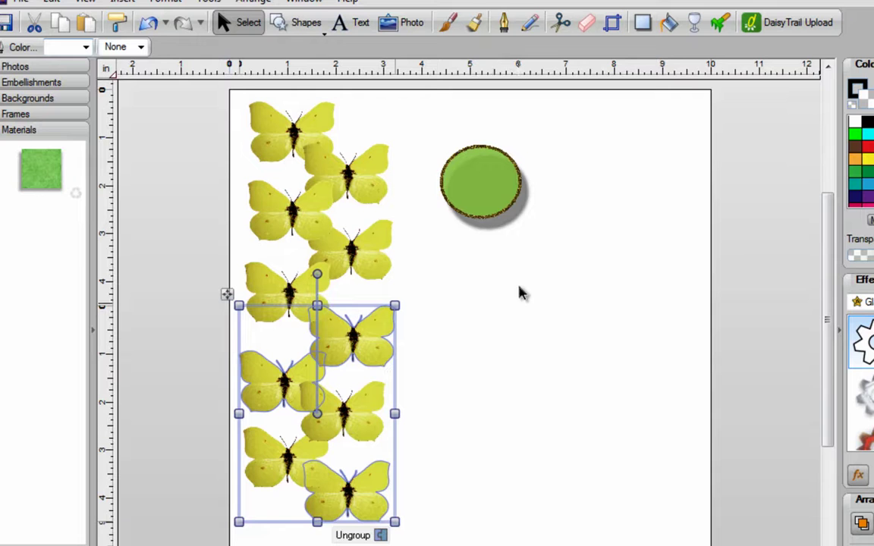
left_click(482, 190)
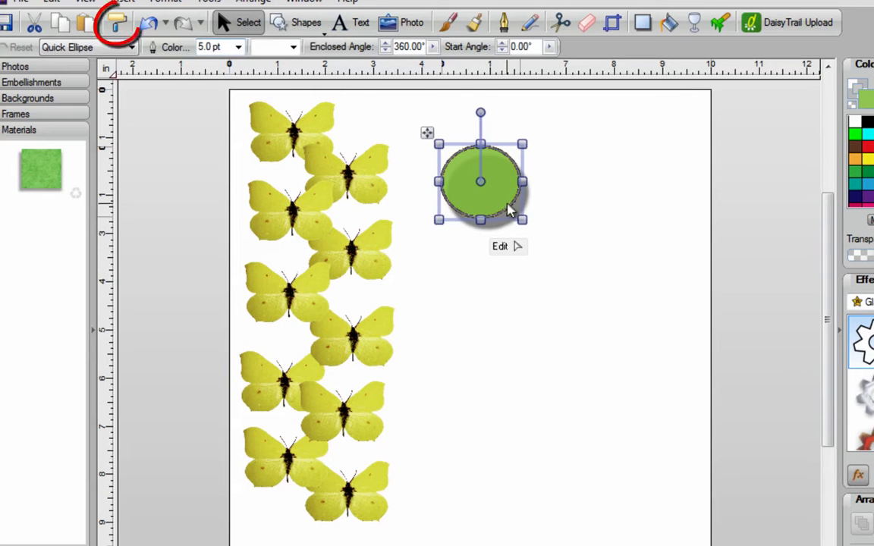
Copy the green circle's style onto the butterfly group with Format Painter, comparing via undo and redo
left_click(118, 24)
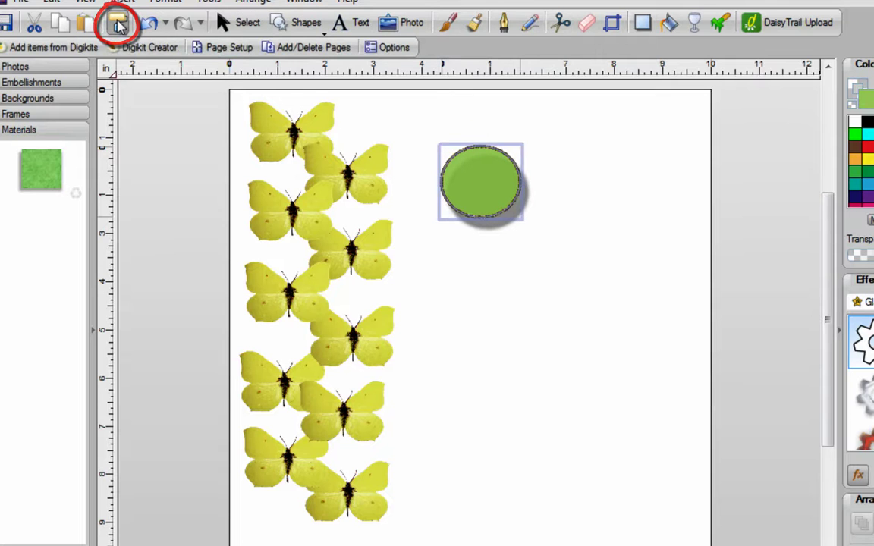
left_click(347, 497)
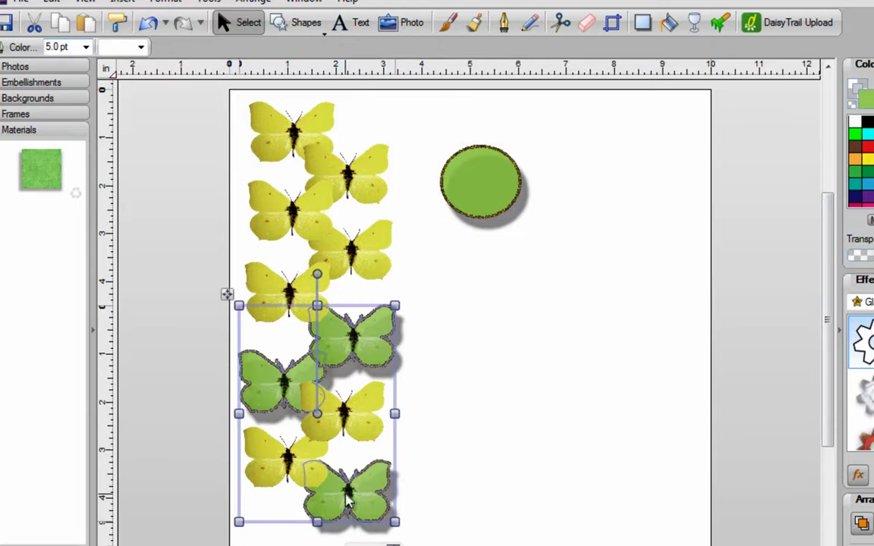
left_click(489, 471)
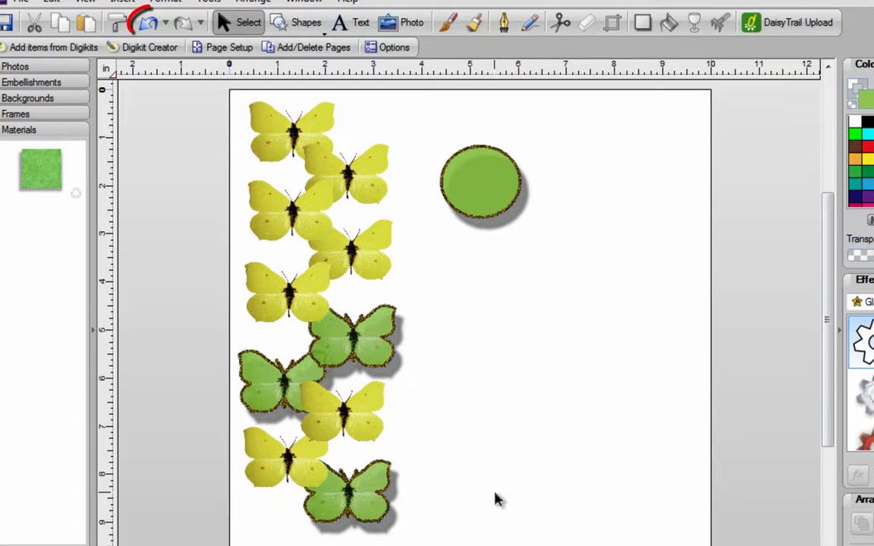
left_click(149, 24)
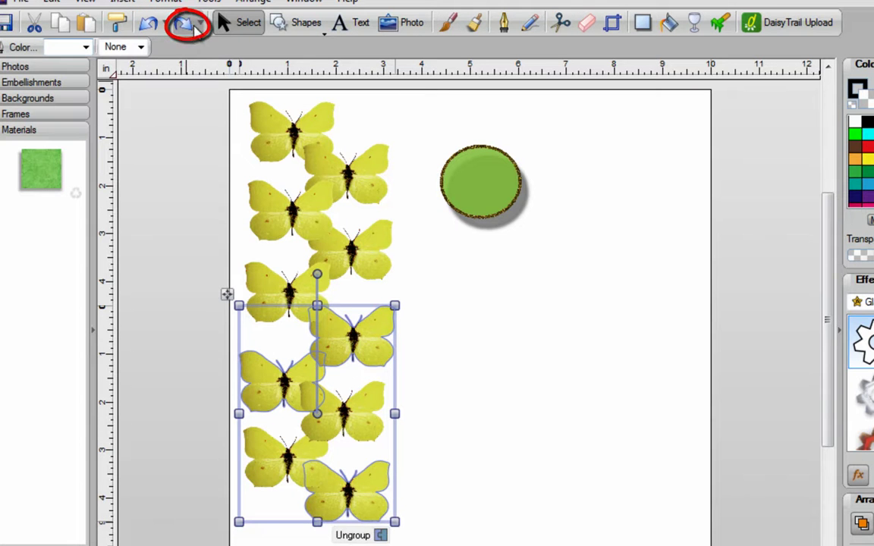
left_click(183, 24)
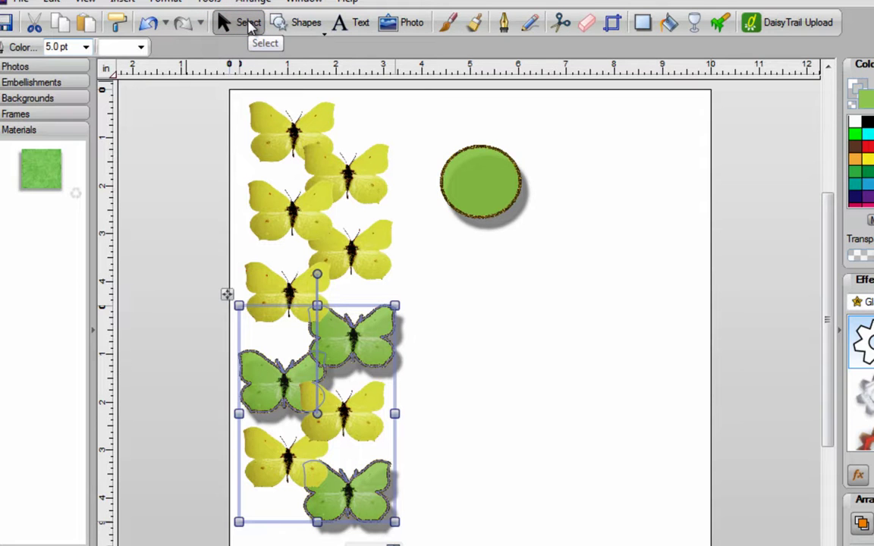
left_click(306, 29)
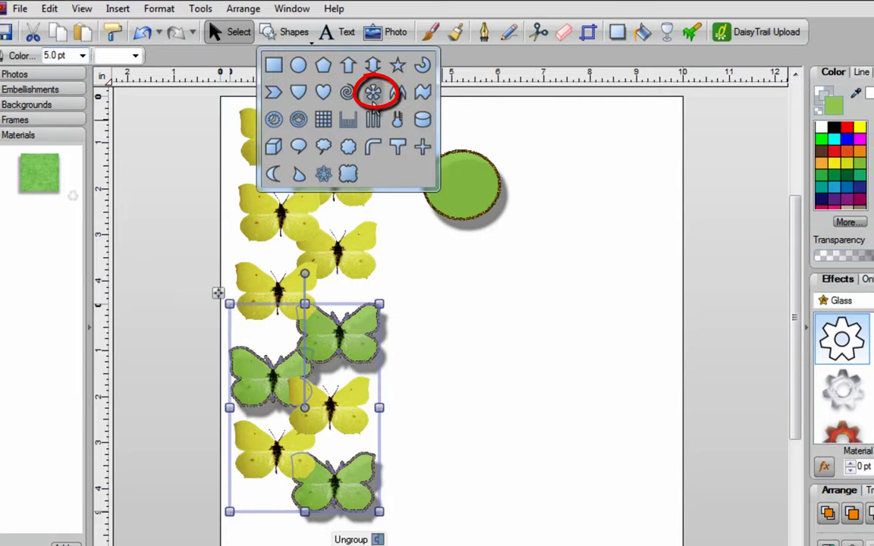
Draw a square Quick Petal flower about 3 inches across on the page
left_click(372, 91)
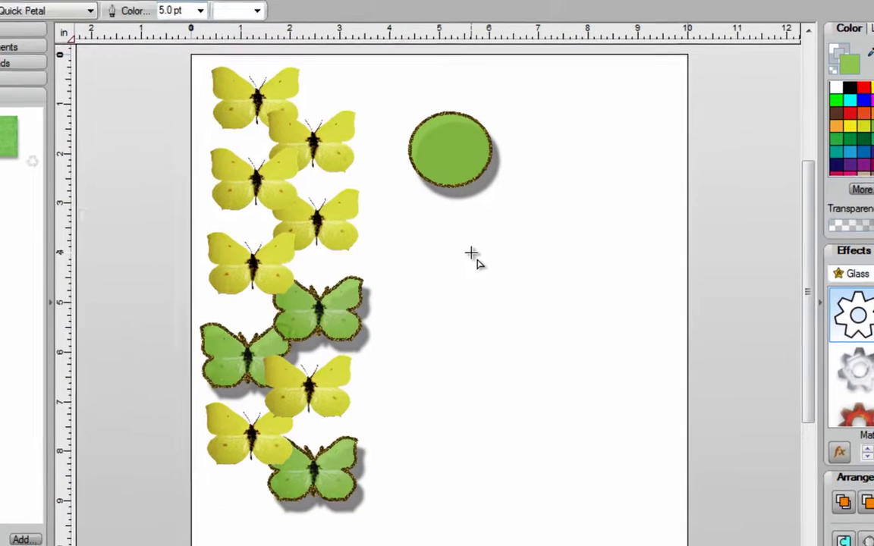
left_click_drag(481, 281, 583, 320)
left_click_drag(583, 279, 530, 287)
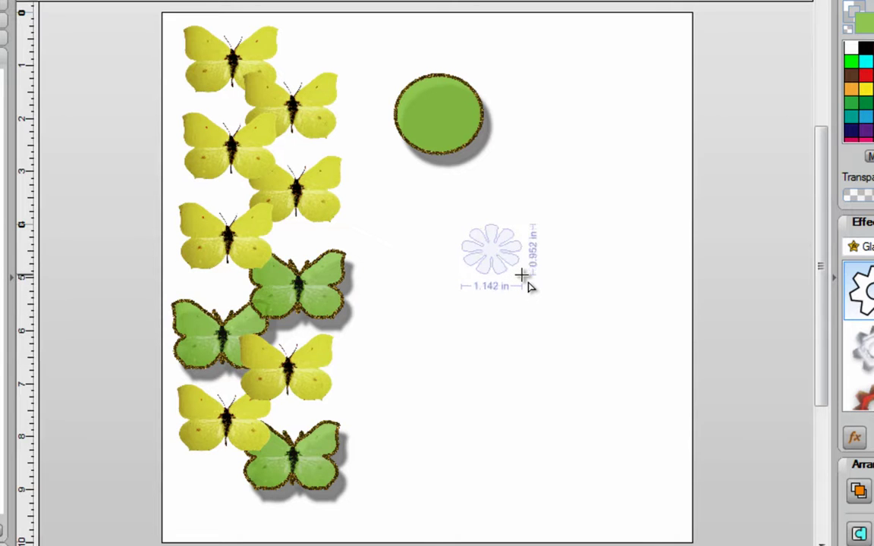
key("shift")
left_click_drag(528, 283, 631, 420)
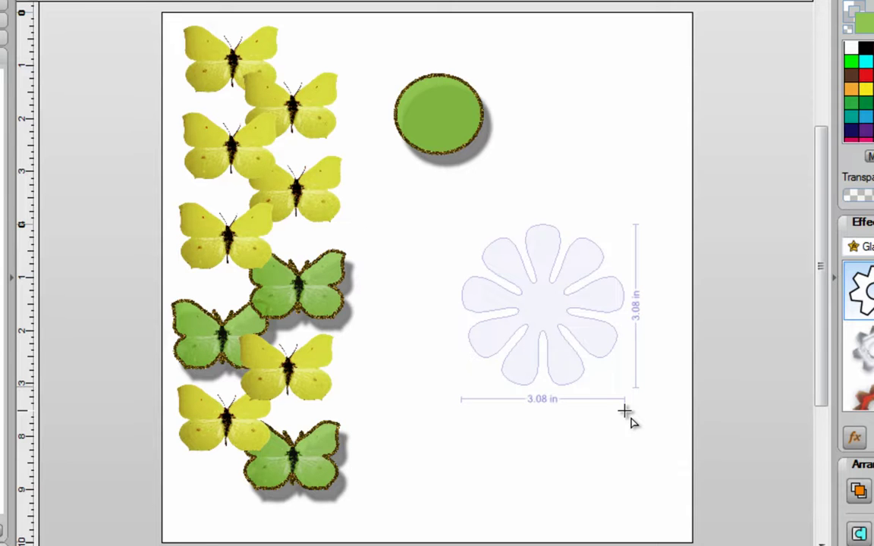
left_click_drag(624, 410, 623, 410)
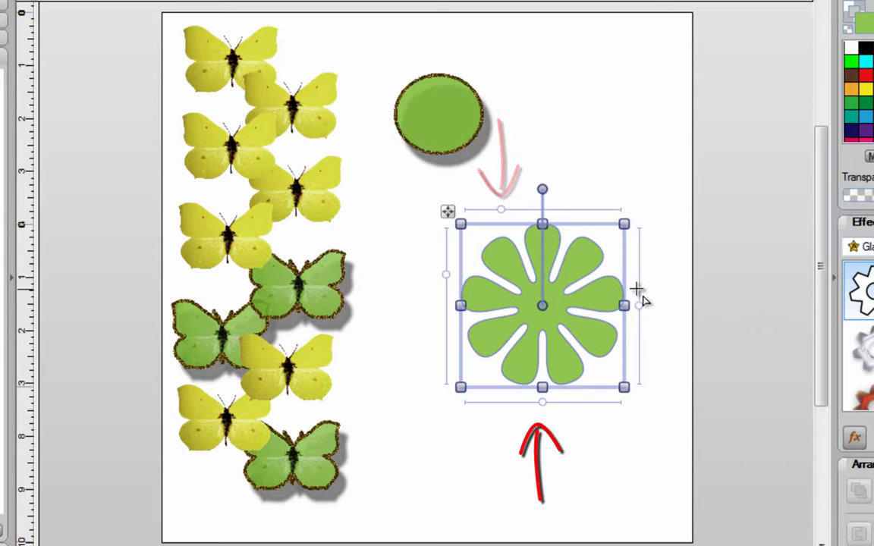
Widen the petals, increase the flower to 13 petals, and move it to the top right
left_click_drag(639, 309, 634, 290)
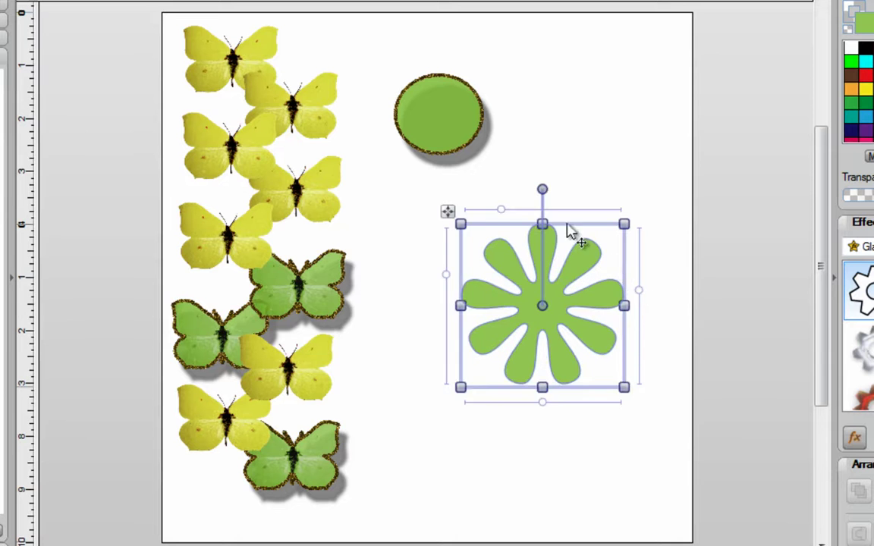
left_click_drag(505, 206, 522, 212)
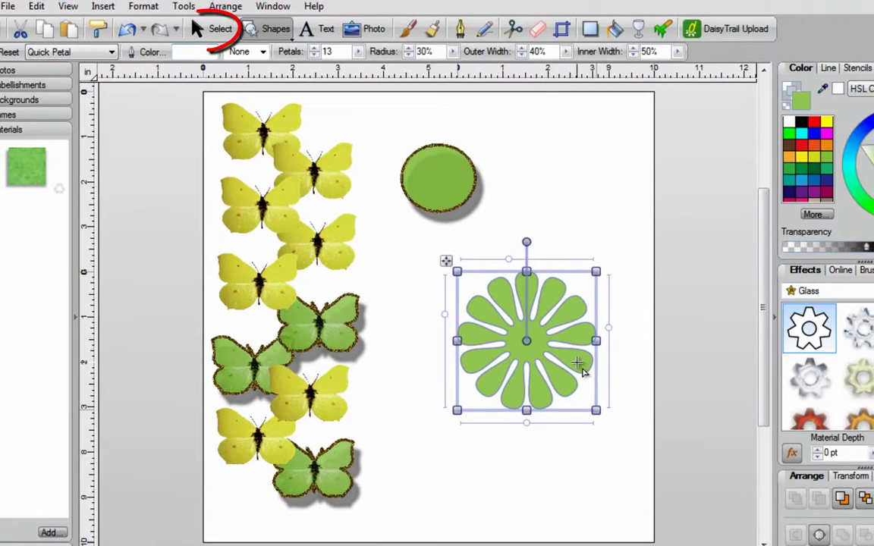
key("Escape")
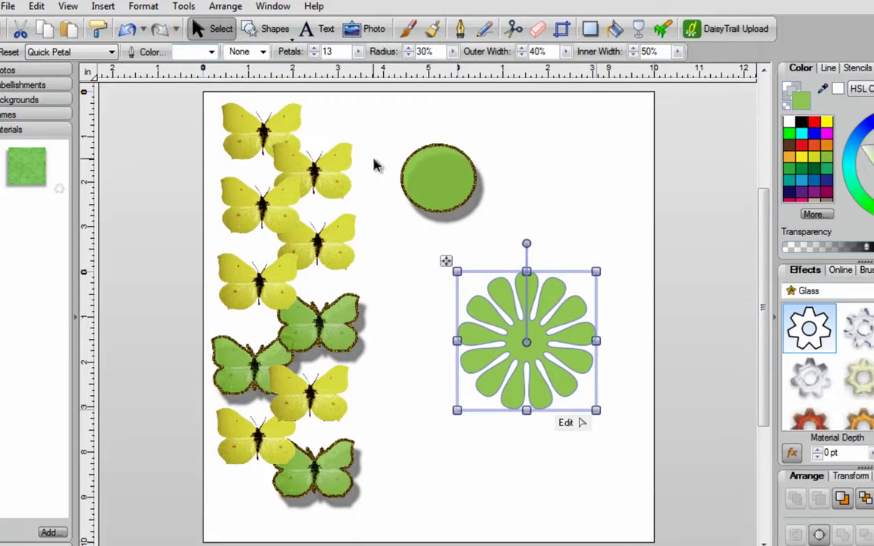
left_click_drag(520, 351, 567, 189)
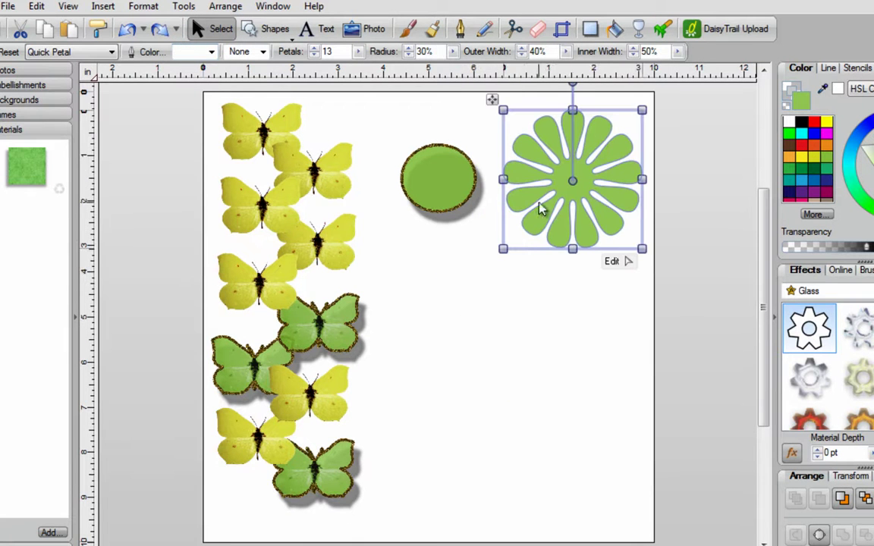
left_click(543, 300)
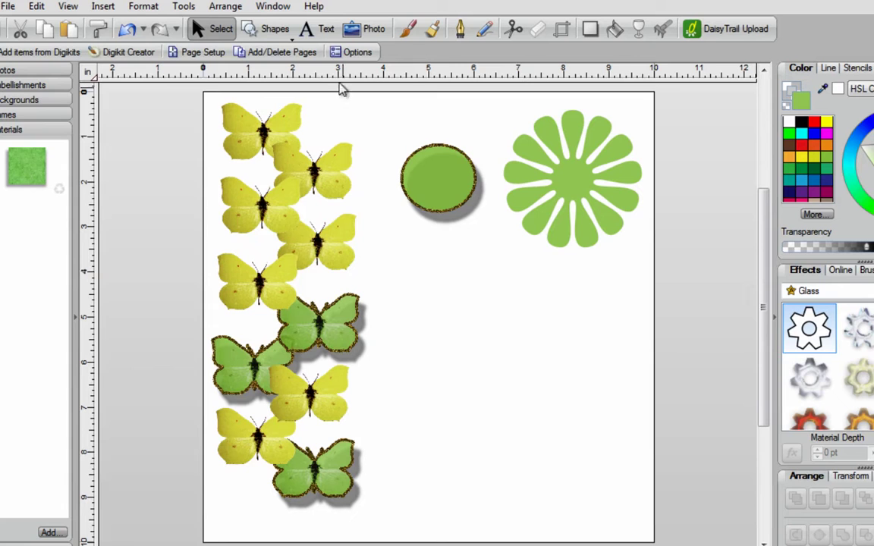
Create a text box near page centre containing 'hi'
left_click(322, 32)
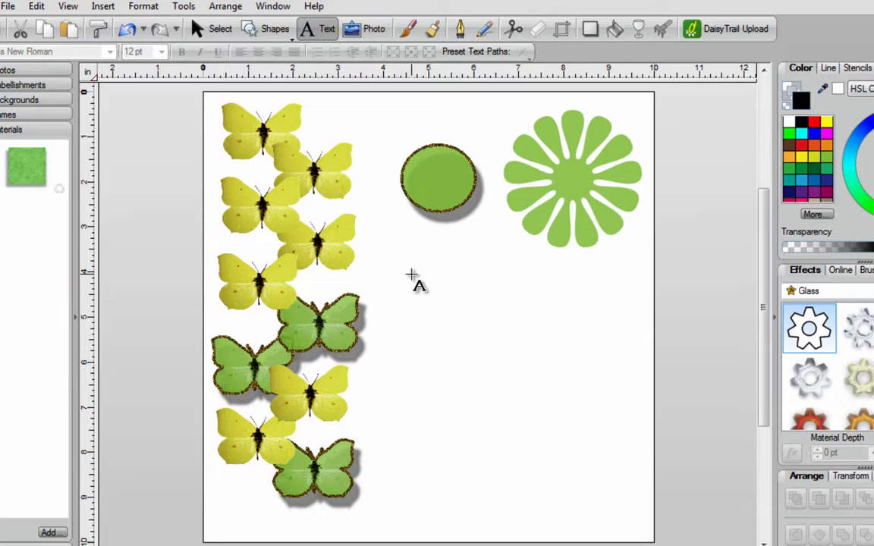
left_click_drag(411, 274, 468, 346)
type("hi")
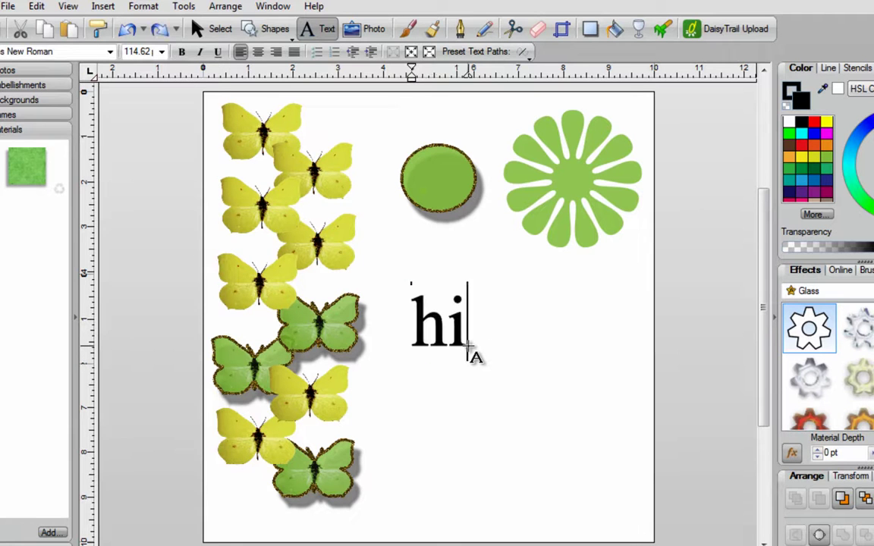
key("Escape")
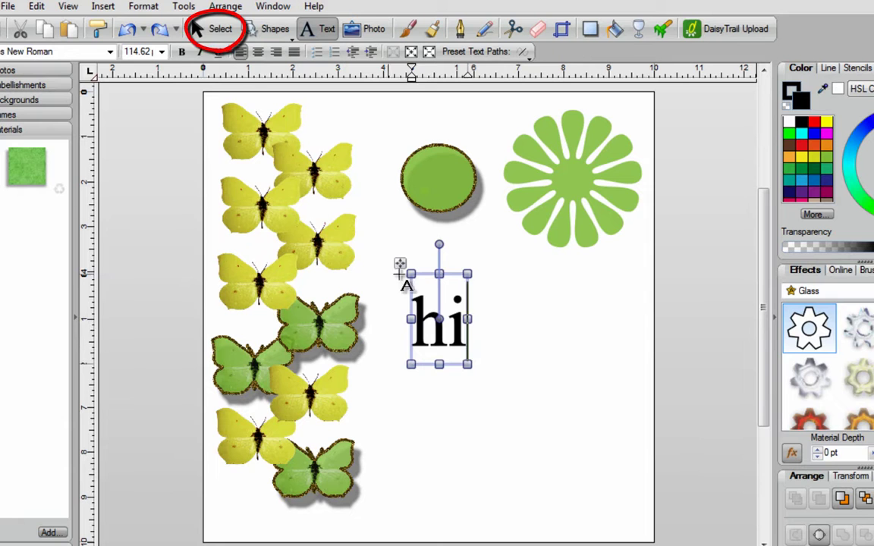
Set the hi text to 48 pt, enlarge it further, and place it below the circle
left_click(218, 32)
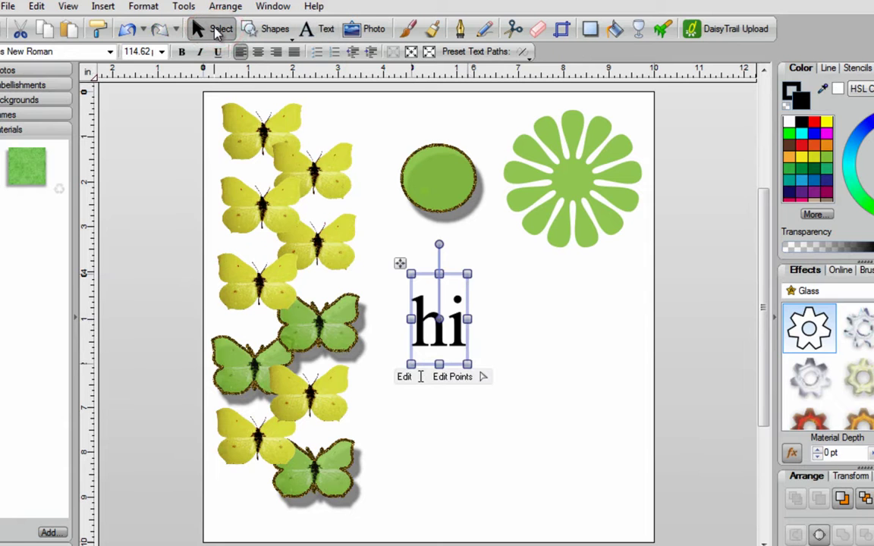
left_click(162, 53)
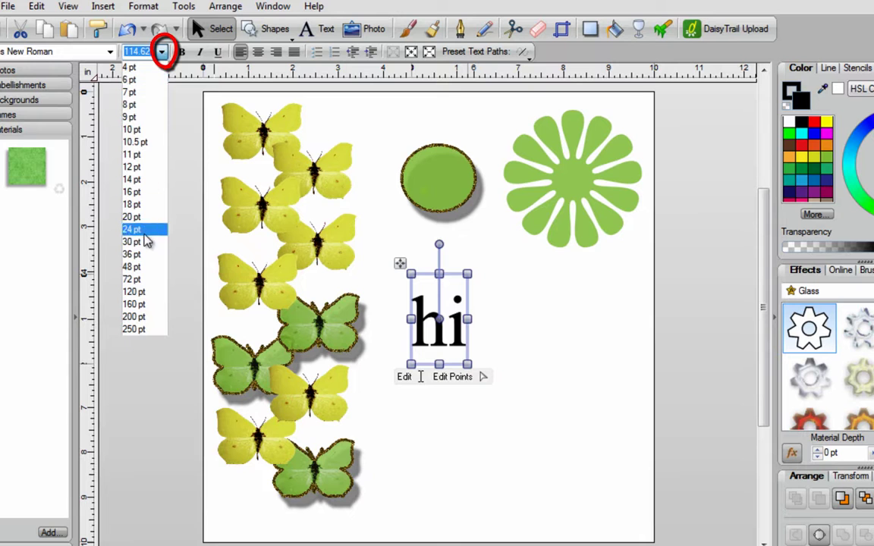
left_click(136, 267)
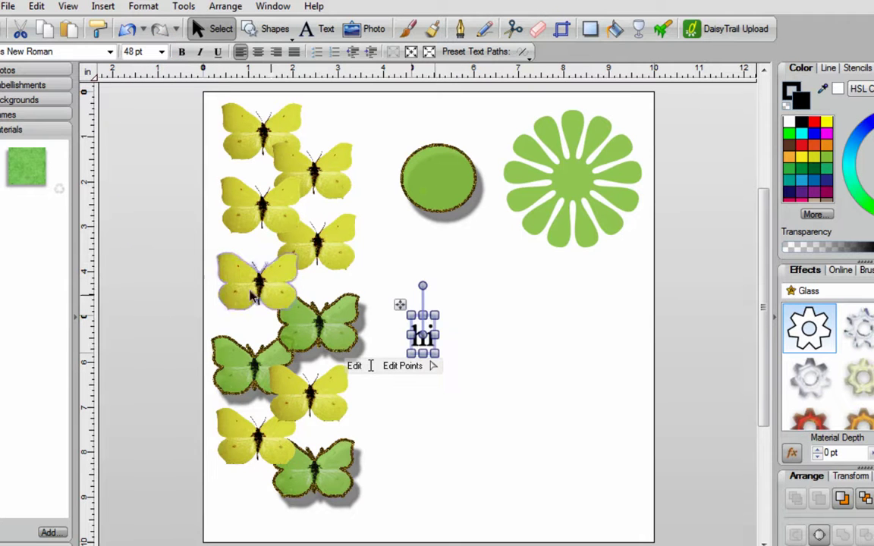
left_click_drag(435, 353, 520, 420)
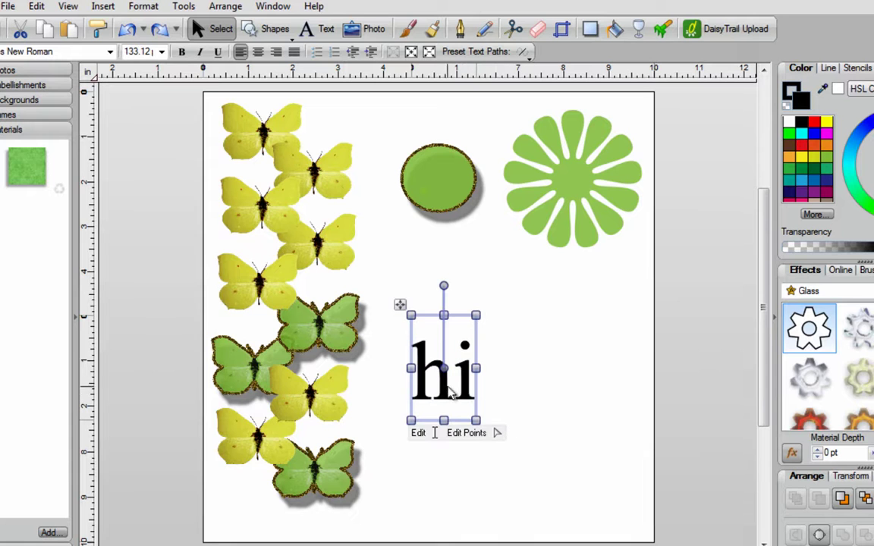
left_click_drag(445, 393, 441, 318)
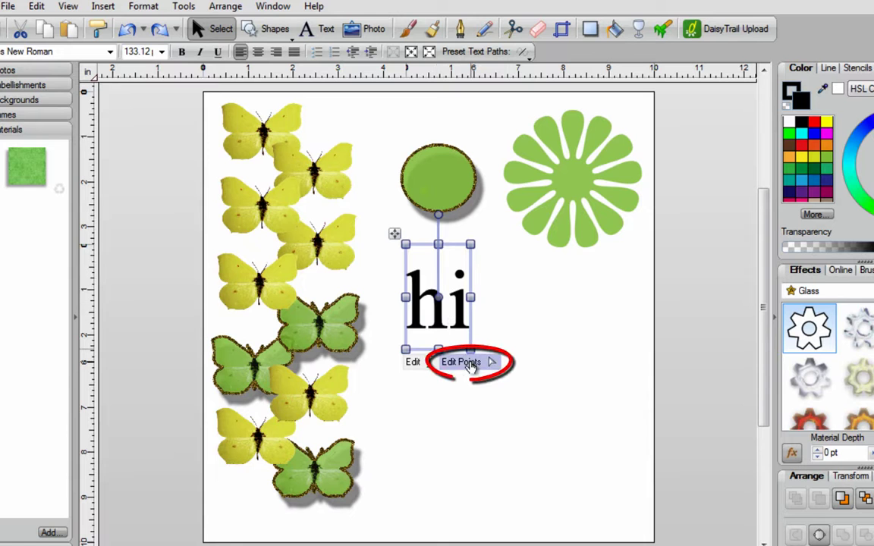
Tighten the hi letter spacing, tilt the i about 13° and nudge it right
left_click(465, 364)
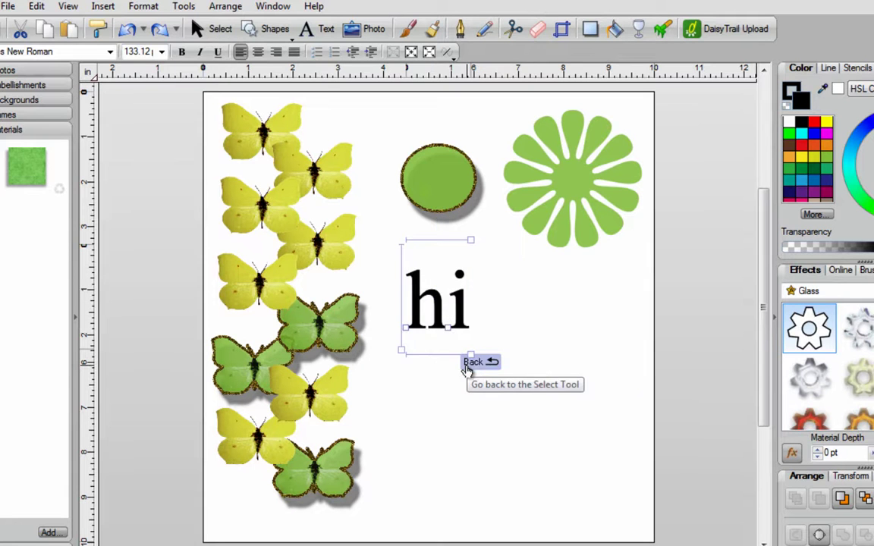
mouse_move(468, 358)
left_mouse_down()
mouse_move(400, 341)
mouse_move(460, 345)
left_mouse_up()
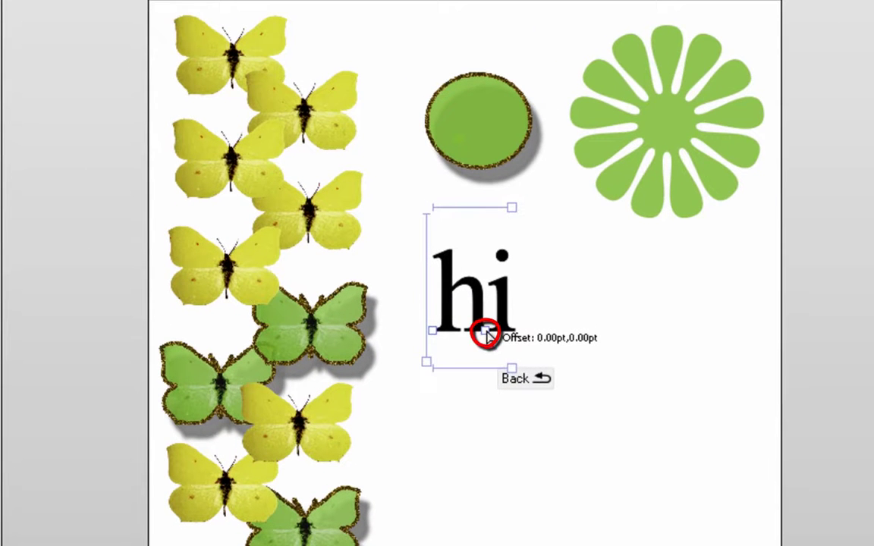
left_click(485, 334)
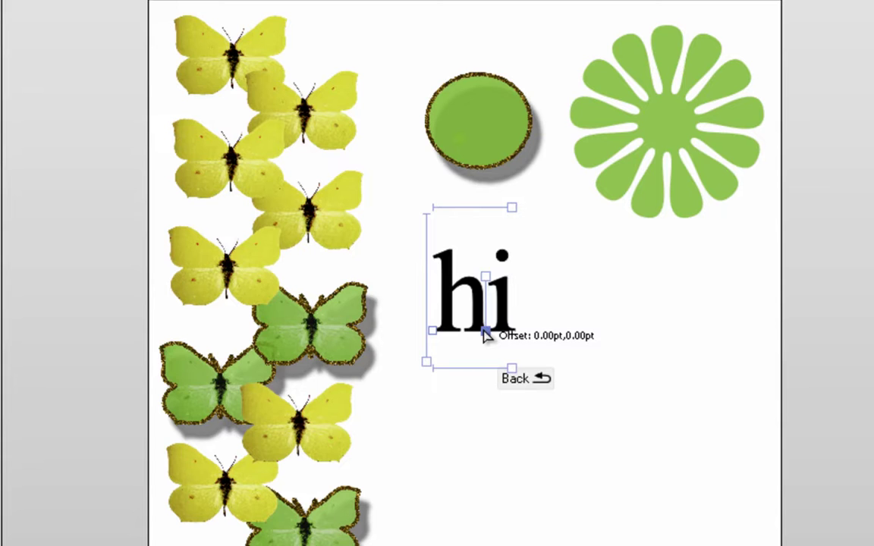
left_click(488, 277)
left_click_drag(488, 273, 475, 278)
mouse_move(490, 339)
left_mouse_down()
mouse_move(486, 332)
mouse_move(504, 338)
left_mouse_up()
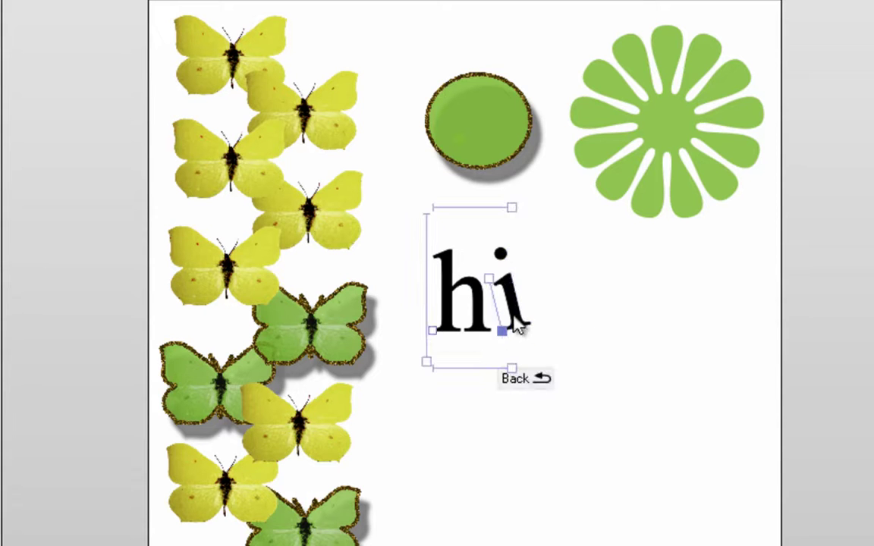
left_click_drag(434, 331, 444, 329)
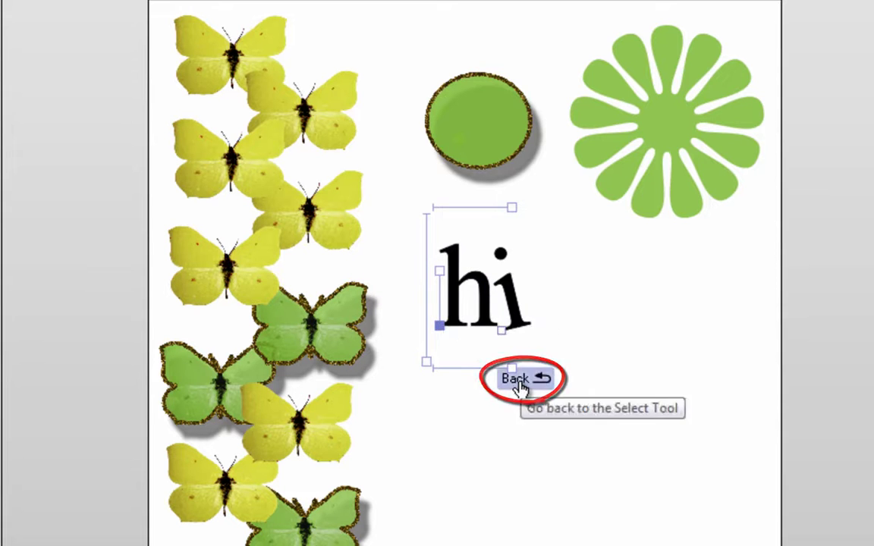
left_click(524, 379)
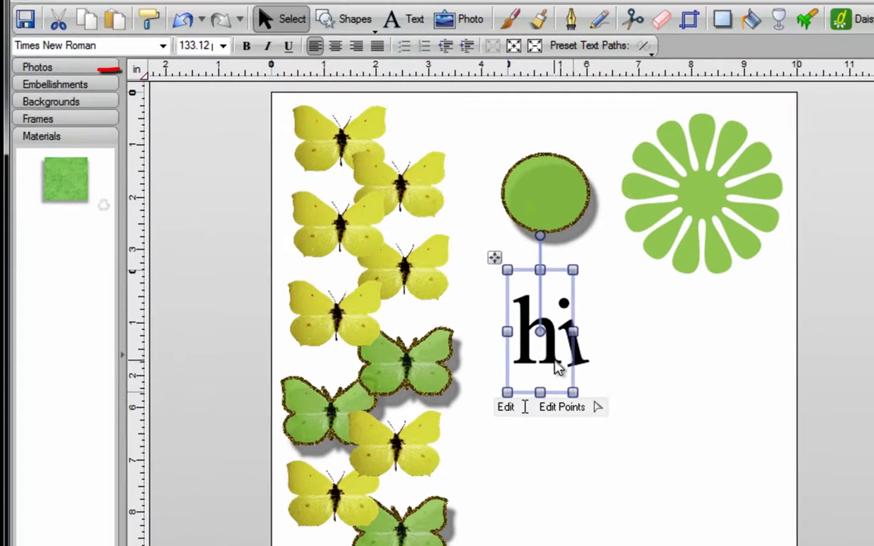
Set the hi text's font to 2Peas Ditzy and deselect it
left_click(95, 46)
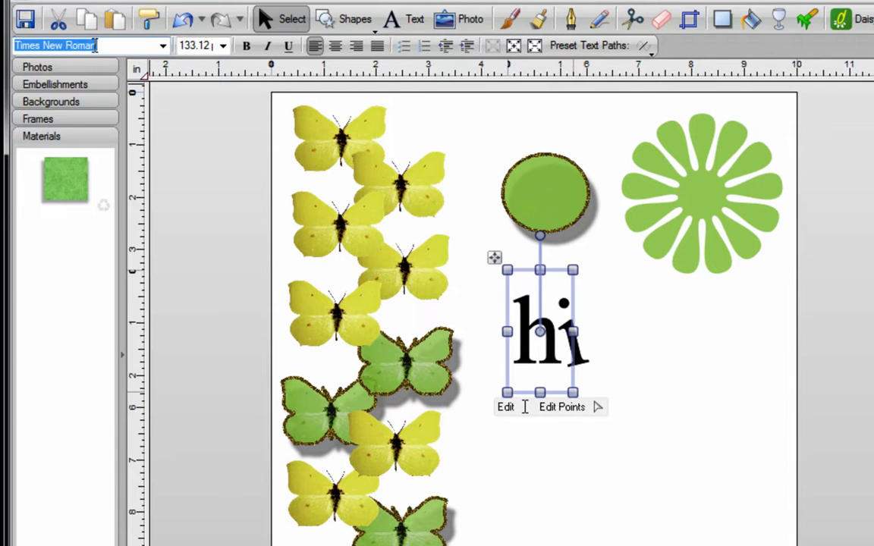
type("1 Andy DNA")
key("Down")
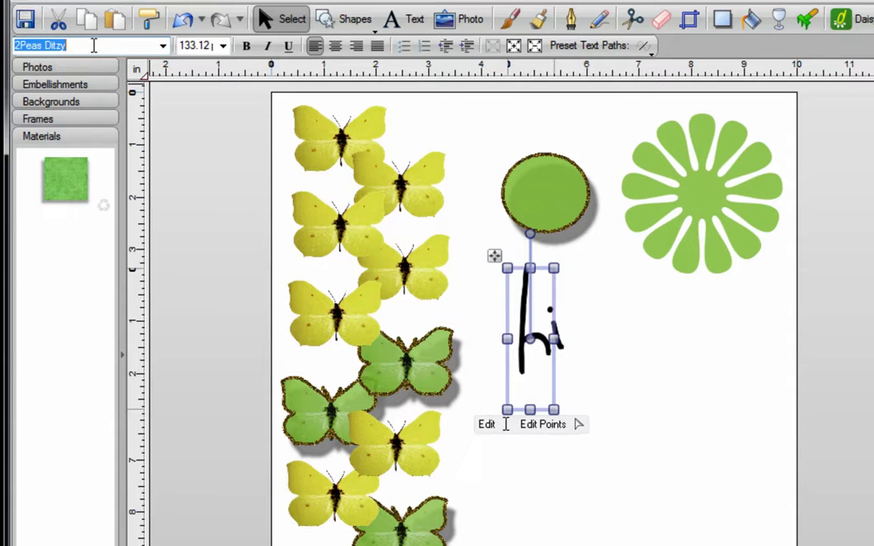
left_click(163, 45)
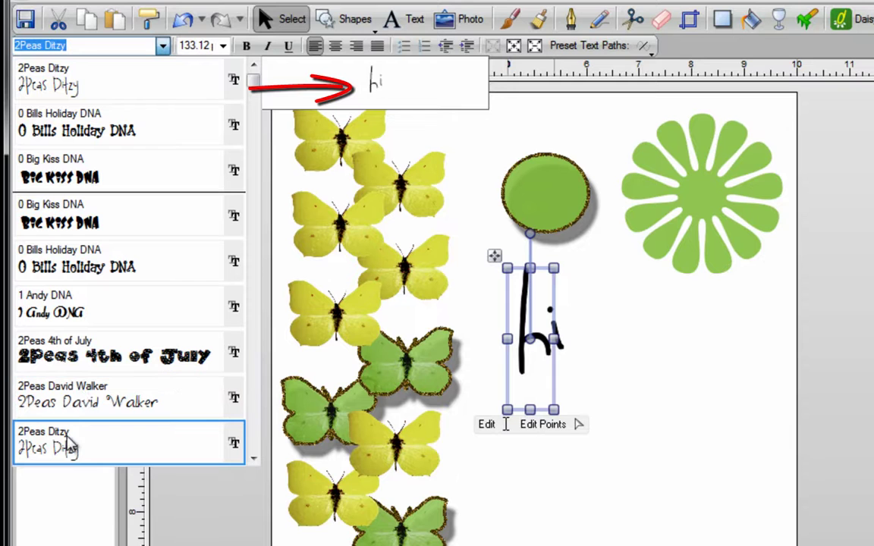
left_click(643, 331)
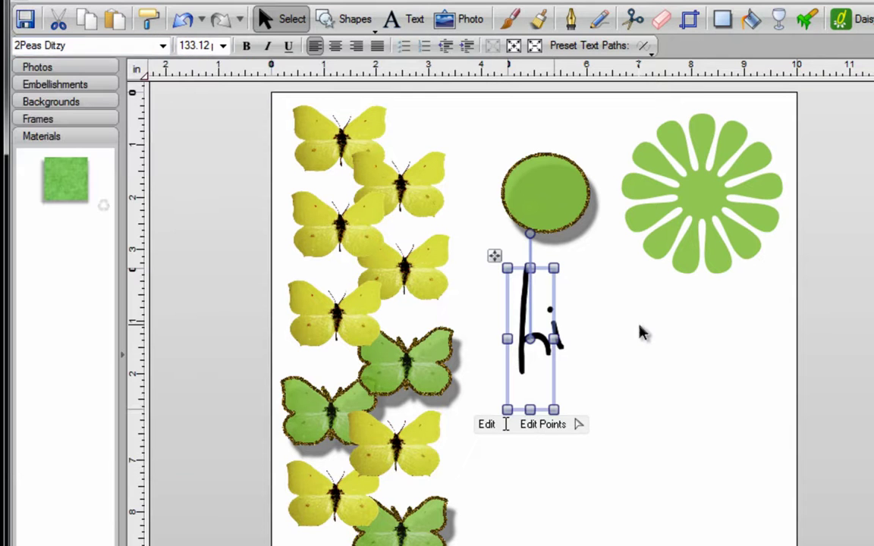
left_click(598, 316)
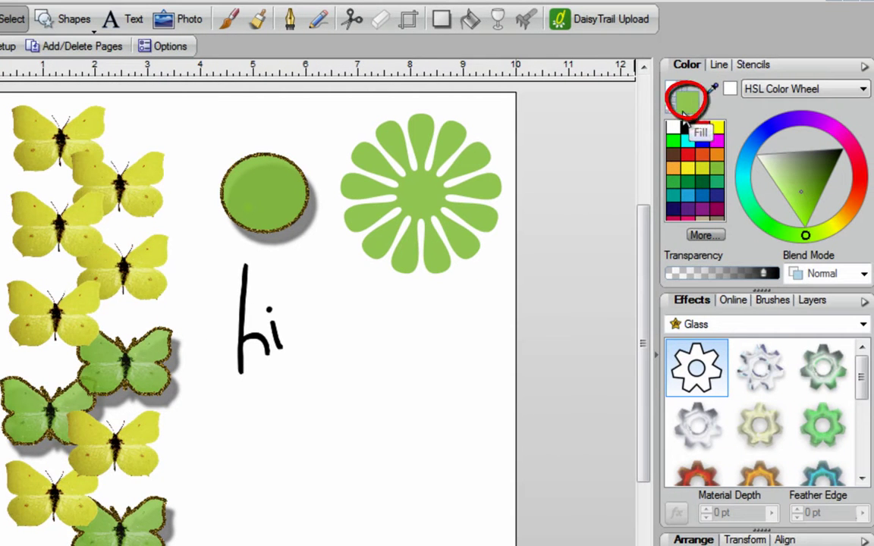
Set fill to None and choose the Glitter Glue - Gold brush
left_click(671, 108)
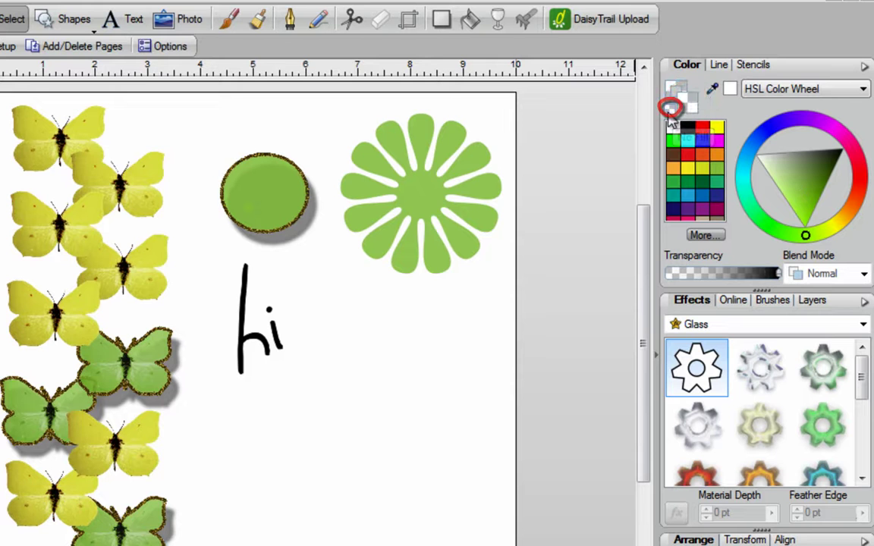
left_click(772, 302)
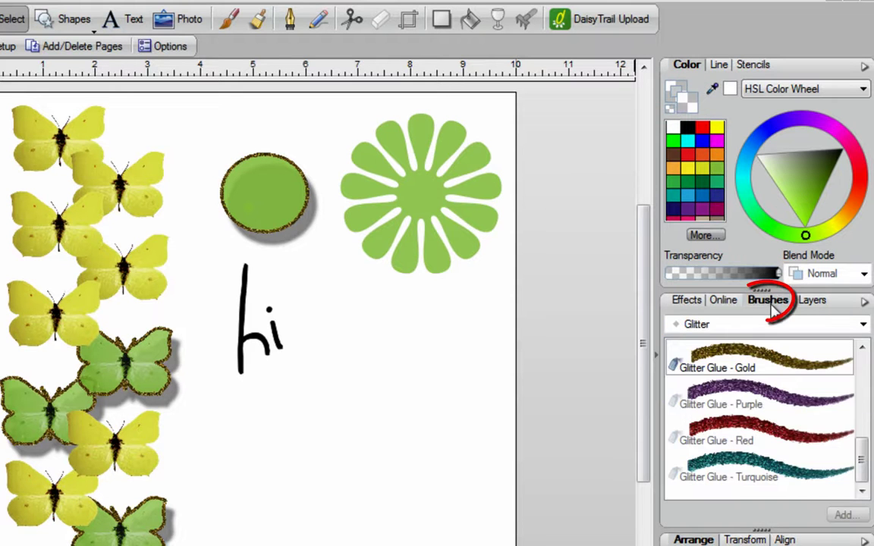
left_click(734, 357)
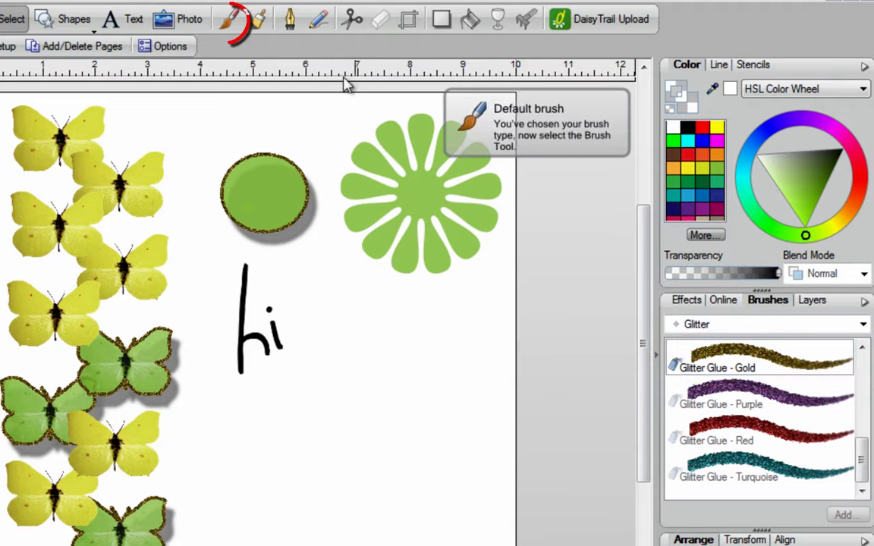
left_click(227, 23)
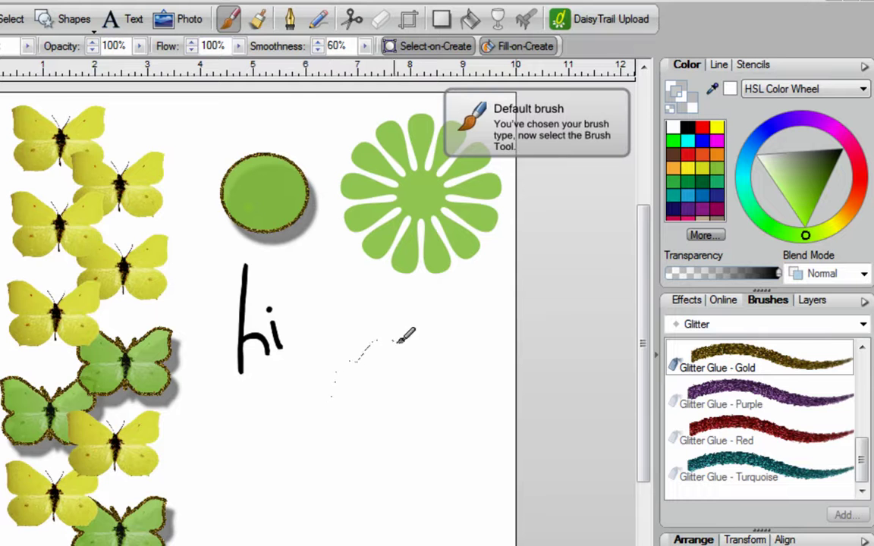
Paint a wavy glitter stroke right of hi, 19 pt wide, in dark green
left_click_drag(477, 315, 478, 314)
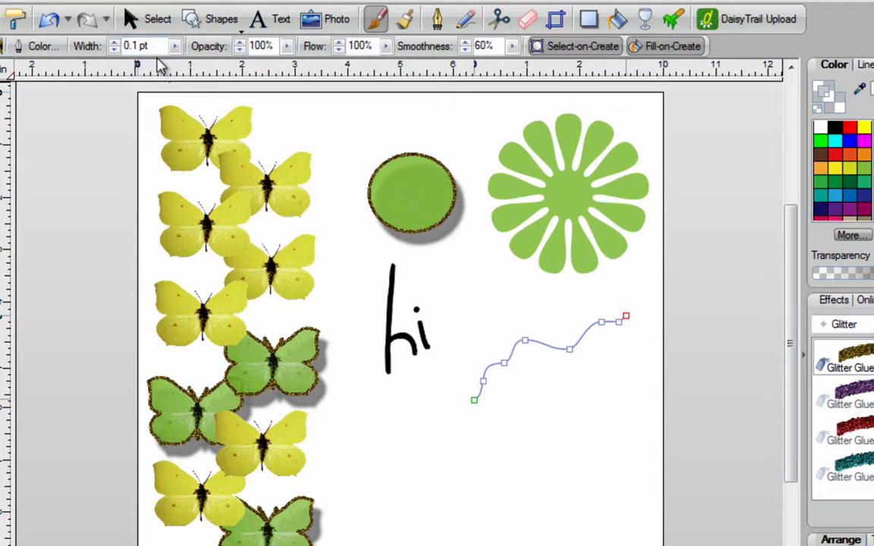
left_click(175, 47)
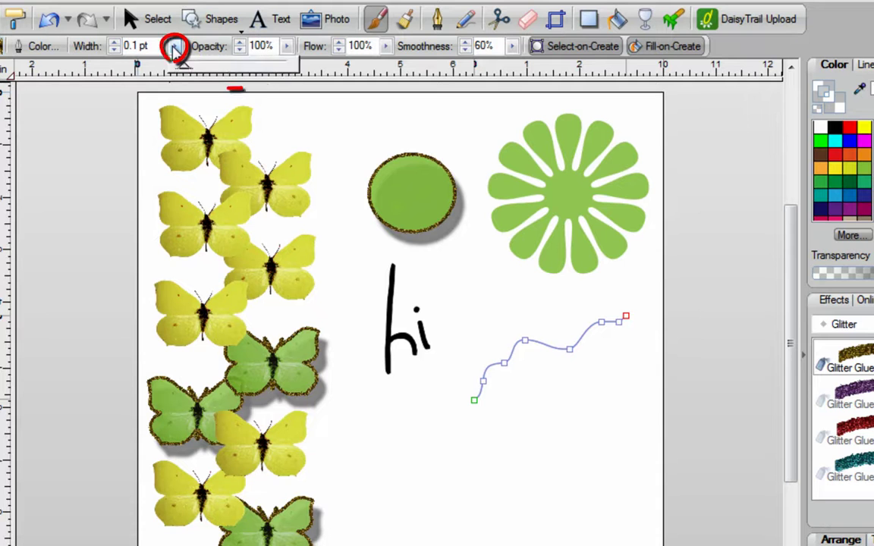
left_click_drag(182, 70, 200, 75)
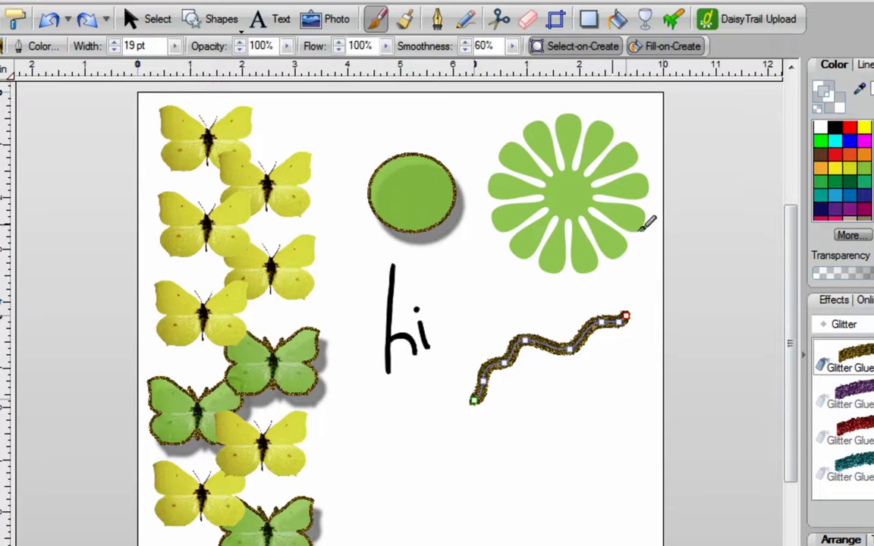
left_click(863, 188)
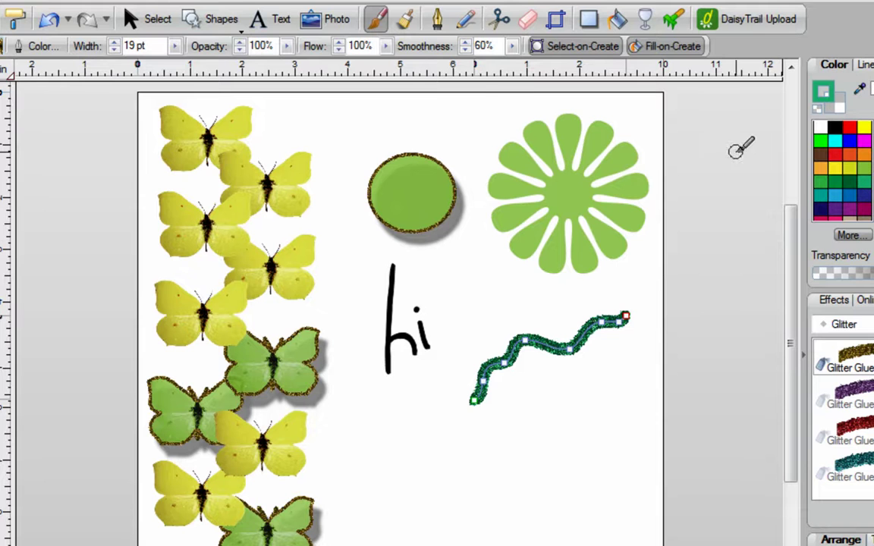
left_click(149, 21)
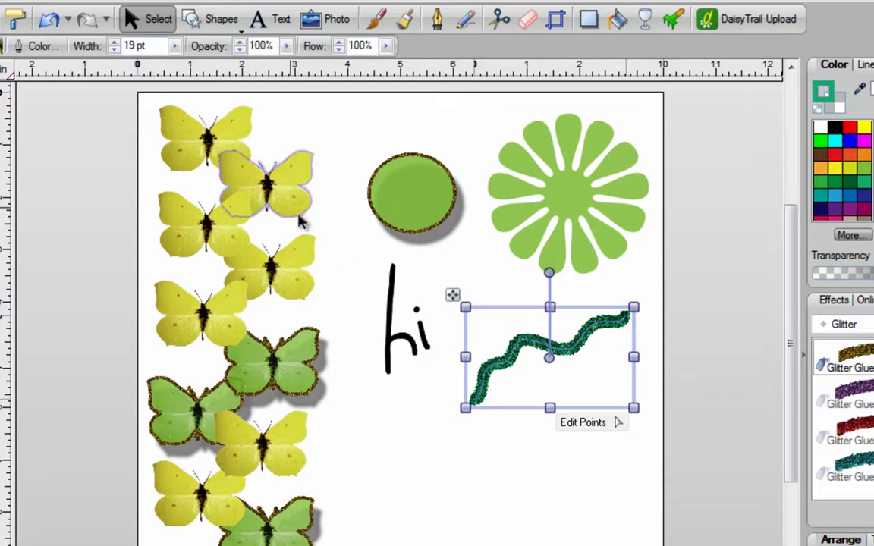
Edit the glitter stroke's nodes: extend its left end, bend it down, and raise a sharp-cornered peak
left_click(595, 423)
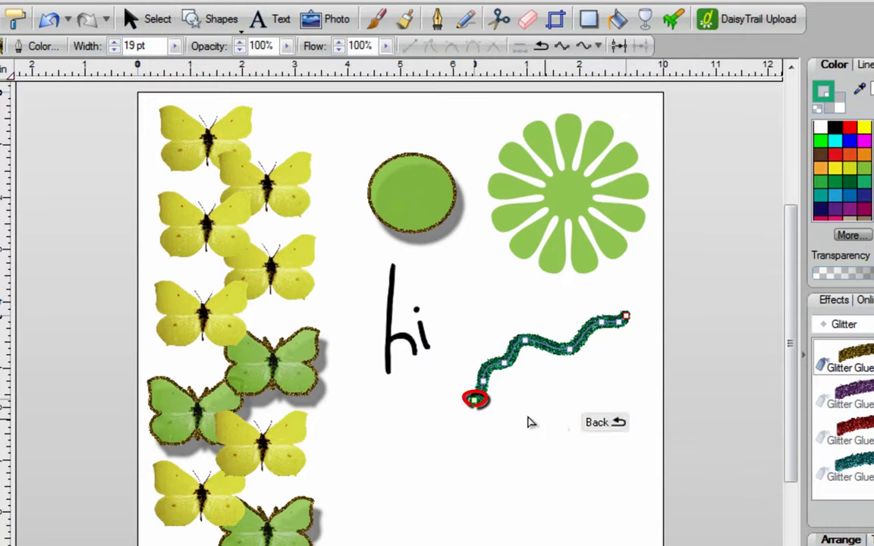
left_click_drag(475, 402, 409, 420)
left_click(485, 383)
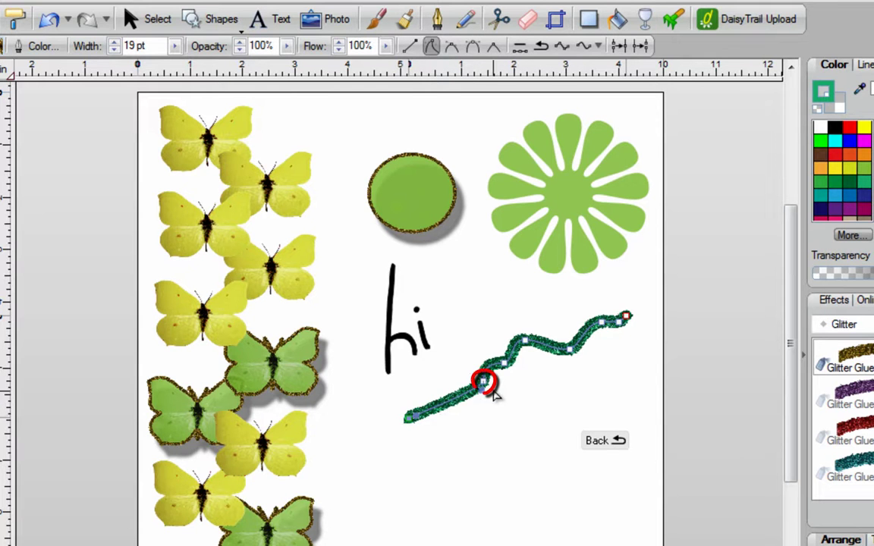
left_click_drag(486, 383, 490, 423)
left_click(523, 341)
left_click_drag(523, 341, 515, 303)
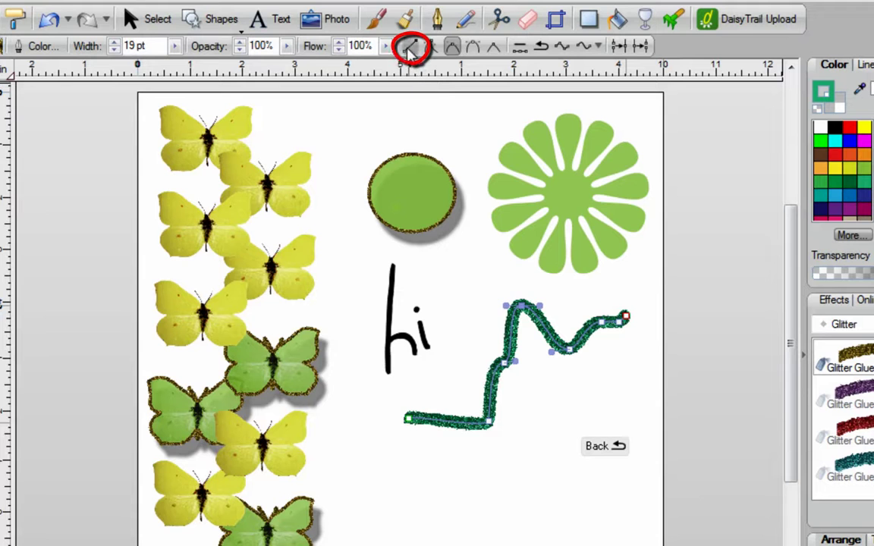
left_click(409, 47)
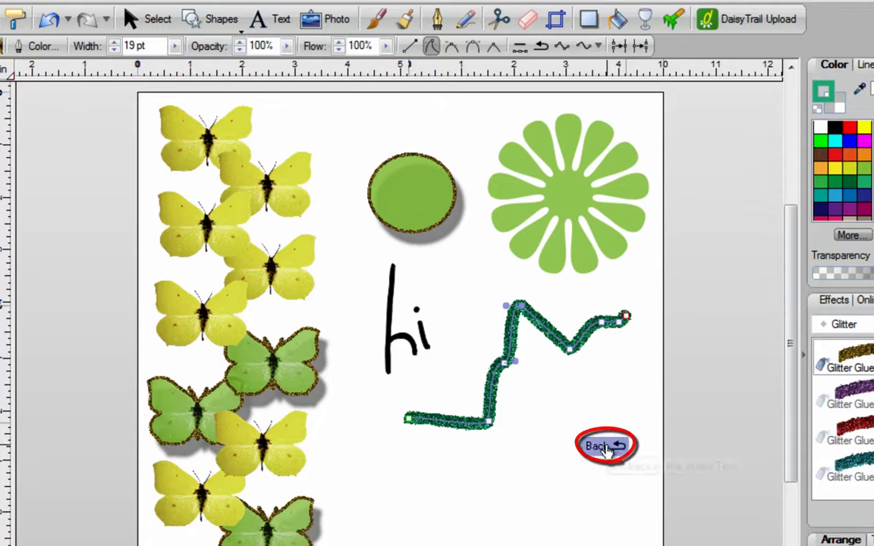
left_click(599, 446)
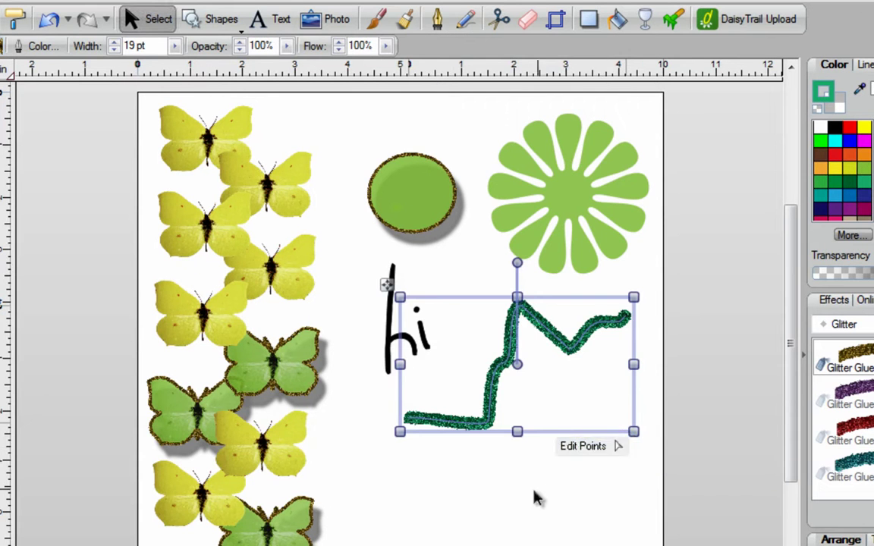
left_click(470, 493)
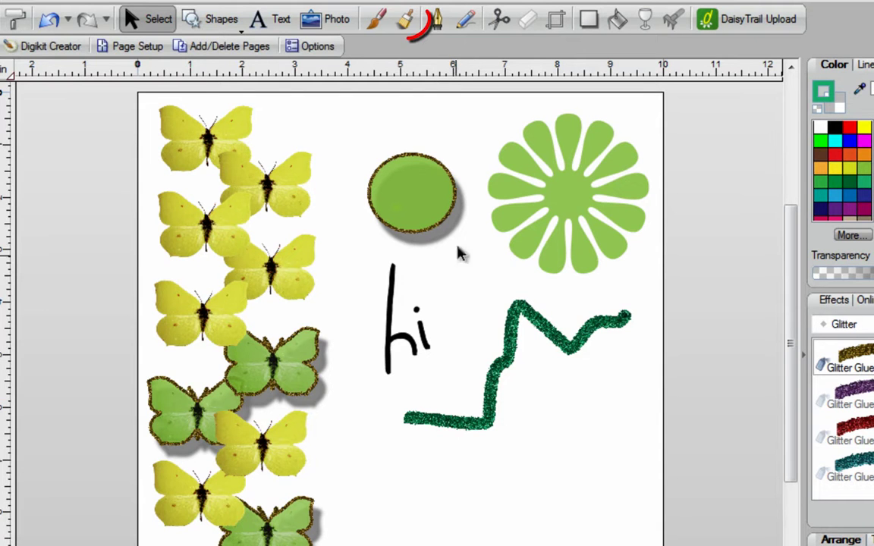
Brush a smooth dark green curve beneath the glitter zigzag
left_click(407, 21)
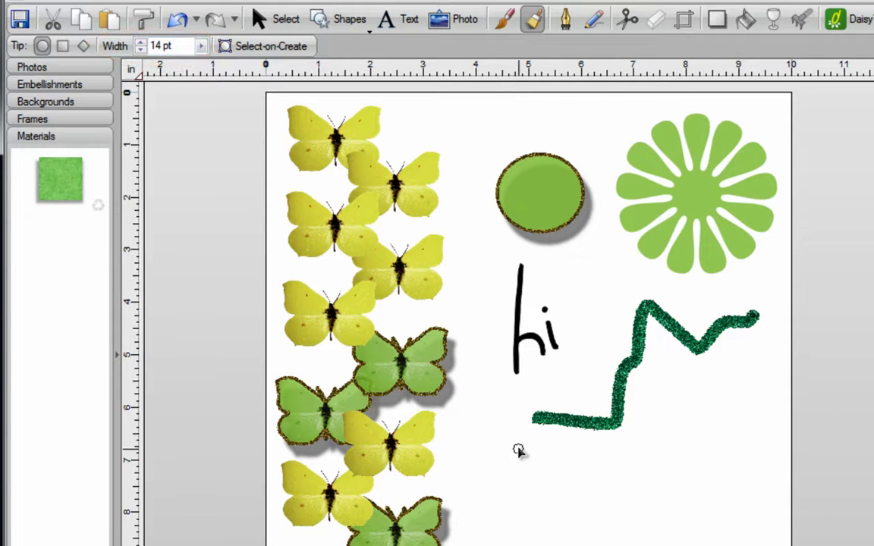
mouse_move(531, 453)
left_mouse_down()
mouse_move(584, 463)
mouse_move(615, 456)
mouse_move(649, 405)
mouse_move(710, 404)
mouse_move(753, 367)
left_mouse_up()
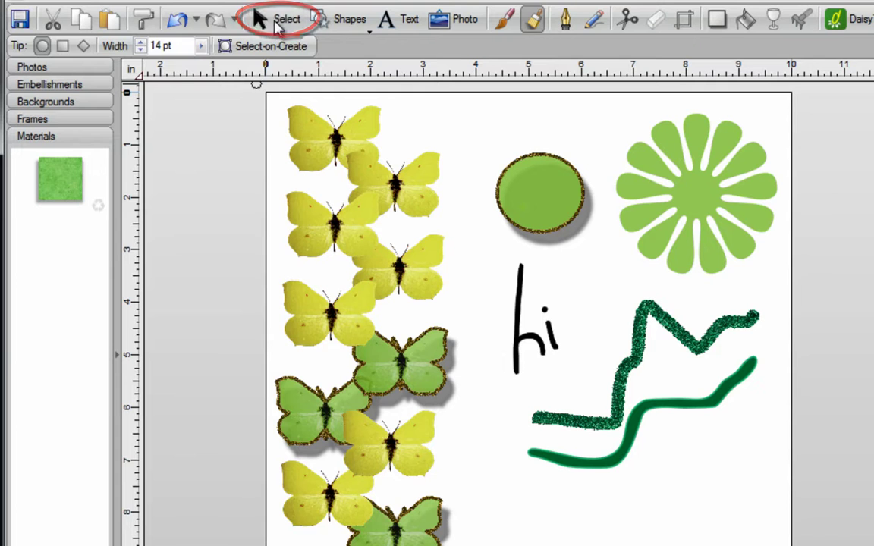
left_click(277, 23)
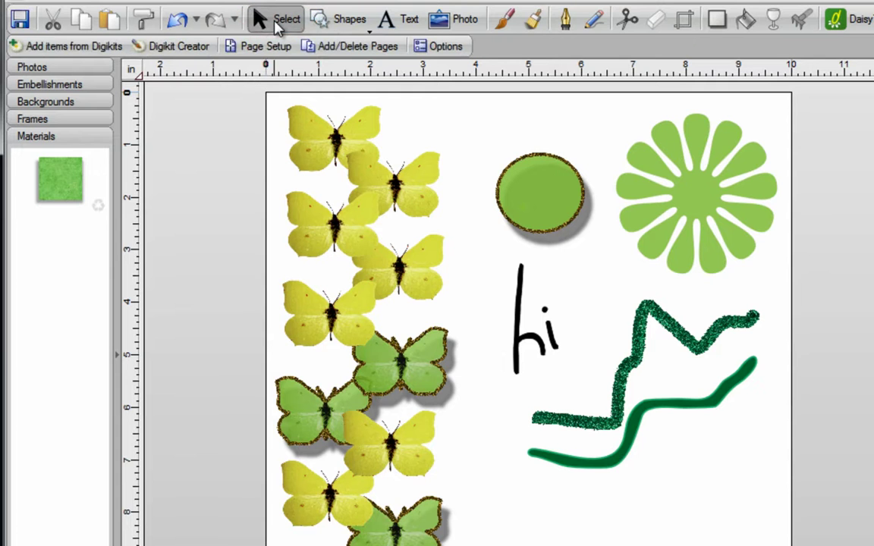
Pull a middle node of the smooth green stroke down to form a wave dip
left_click(697, 411)
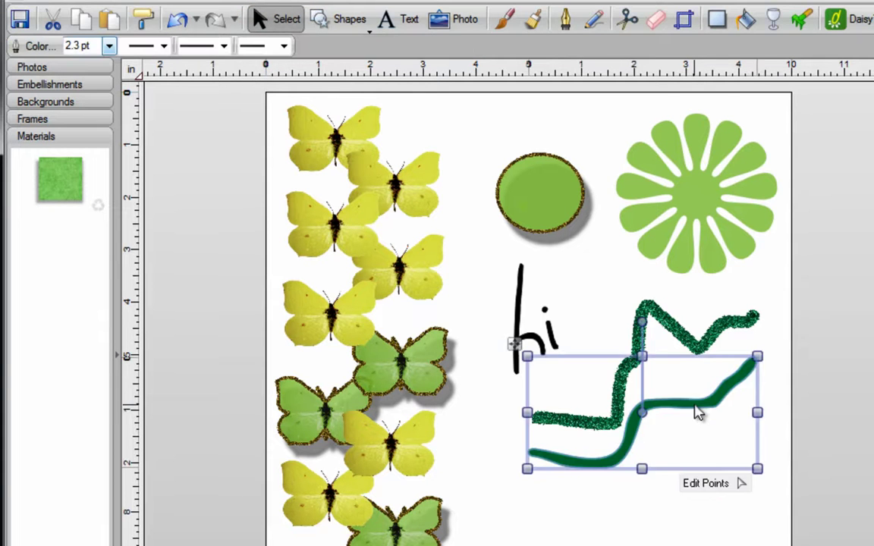
left_click(705, 485)
mouse_move(683, 404)
left_mouse_down()
mouse_move(694, 430)
mouse_move(687, 423)
left_mouse_up()
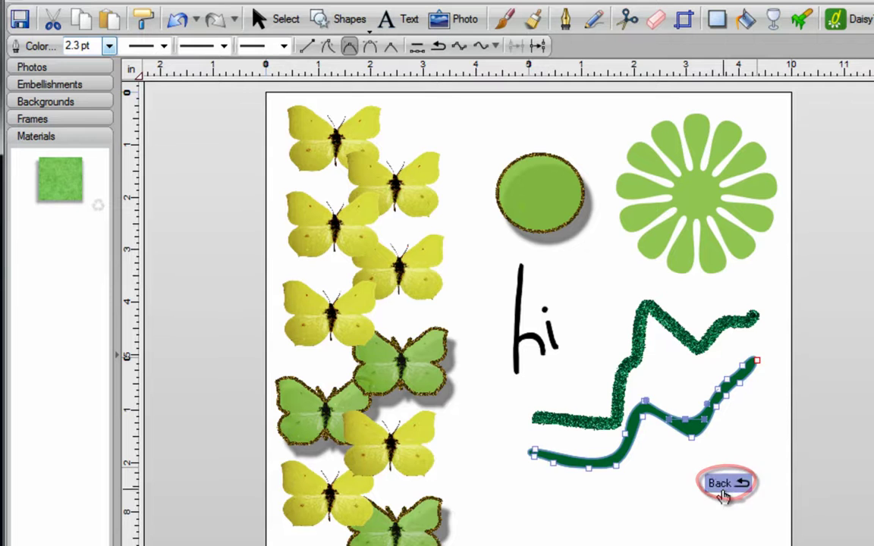
left_click(725, 483)
left_click(585, 523)
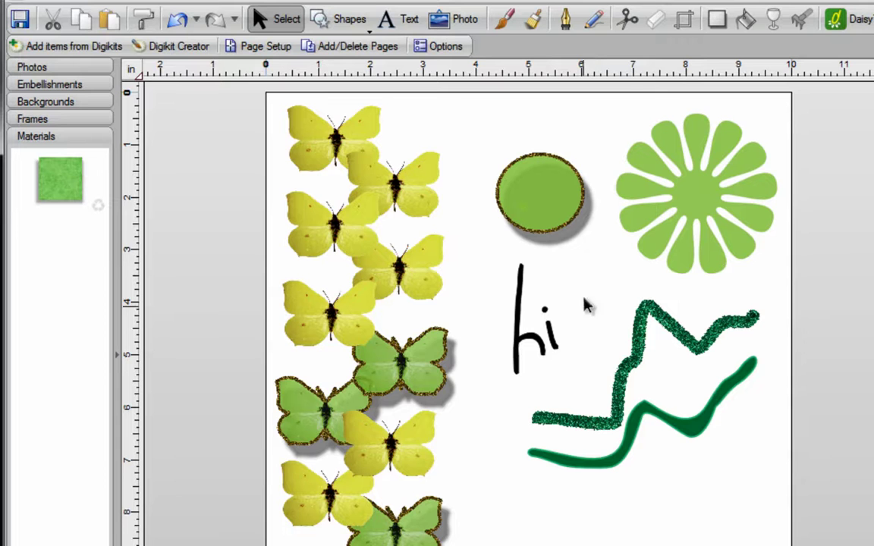
left_click(565, 21)
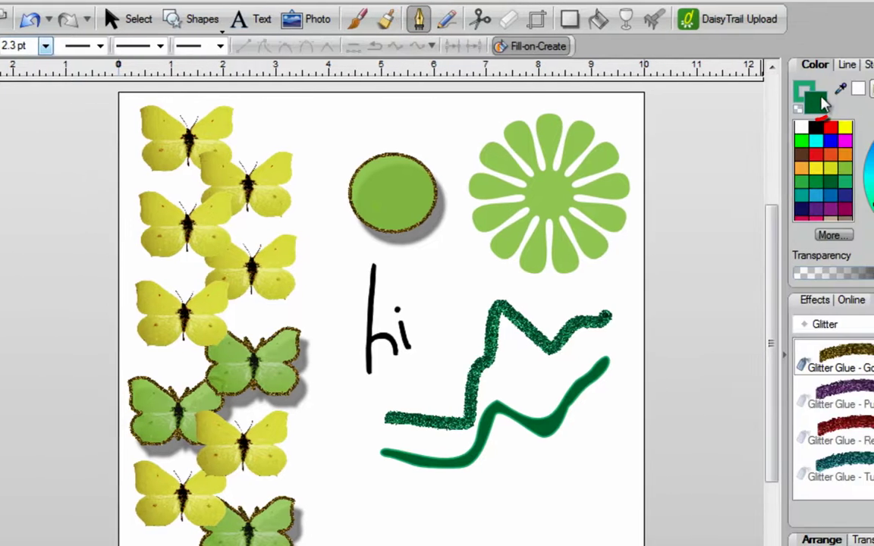
With no fill, draw a U-shaped pen curve below the green strokes and start a second line beside it
left_click(796, 108)
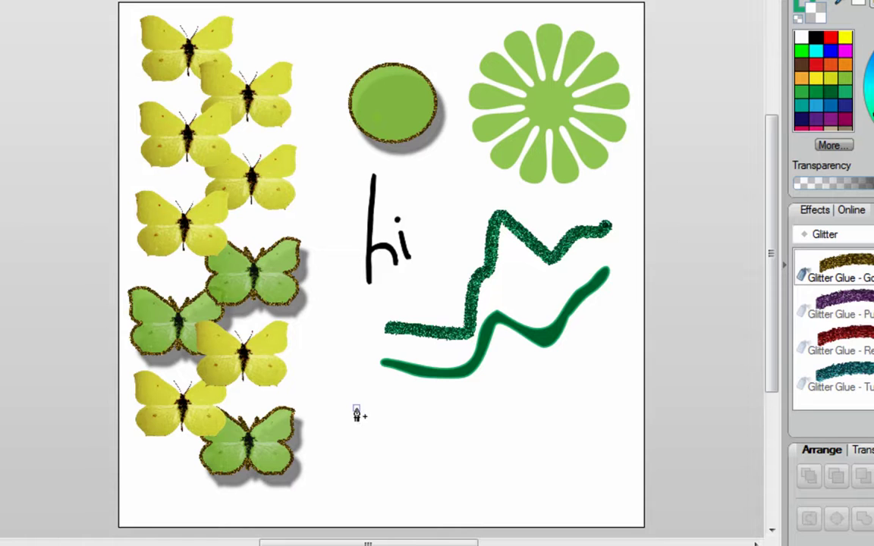
left_click(391, 459)
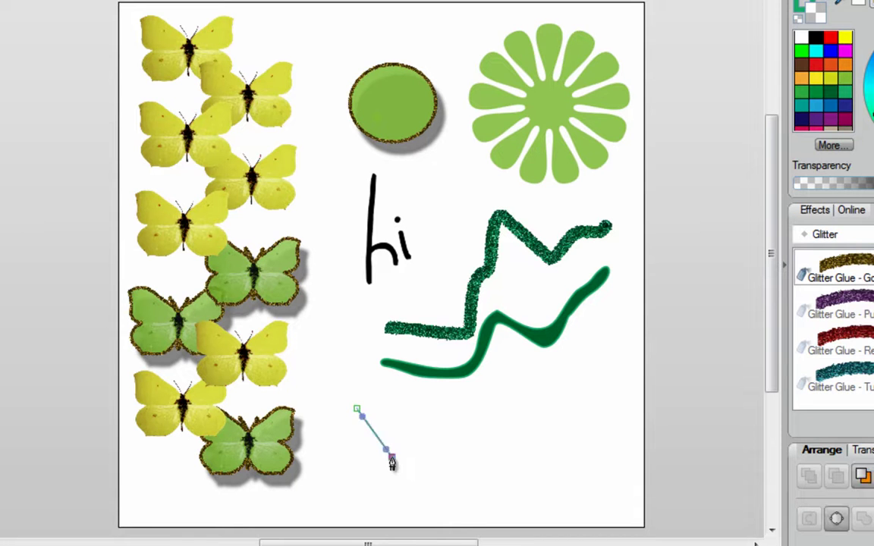
left_click(437, 417)
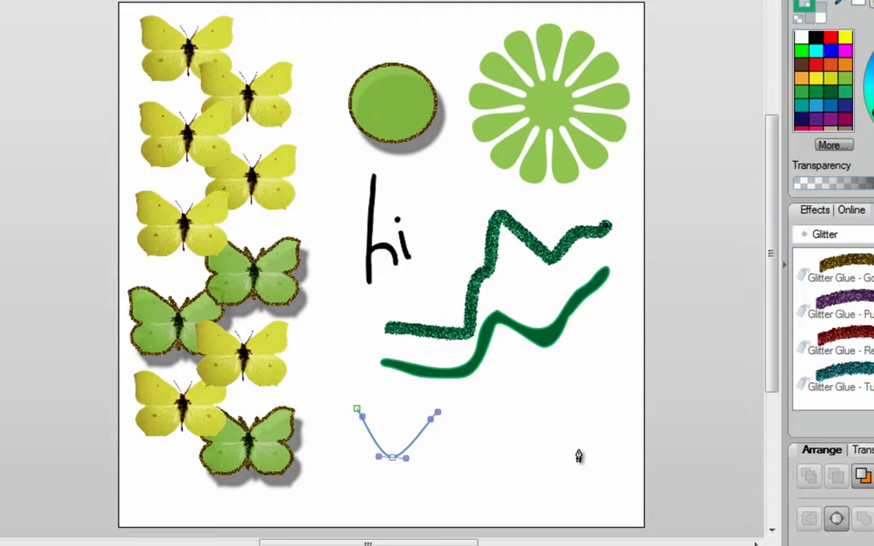
key("Escape")
mouse_move(479, 434)
left_mouse_down()
mouse_move(492, 477)
mouse_move(526, 436)
mouse_move(548, 447)
left_mouse_up()
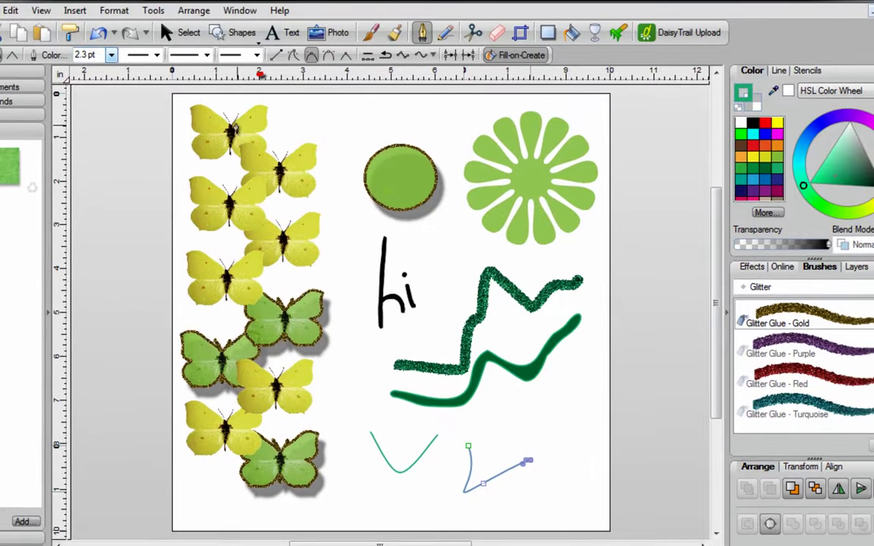
Give the new line an end arrowhead, a forked tail start, 5.0 pt width and a dashed style
left_click(256, 54)
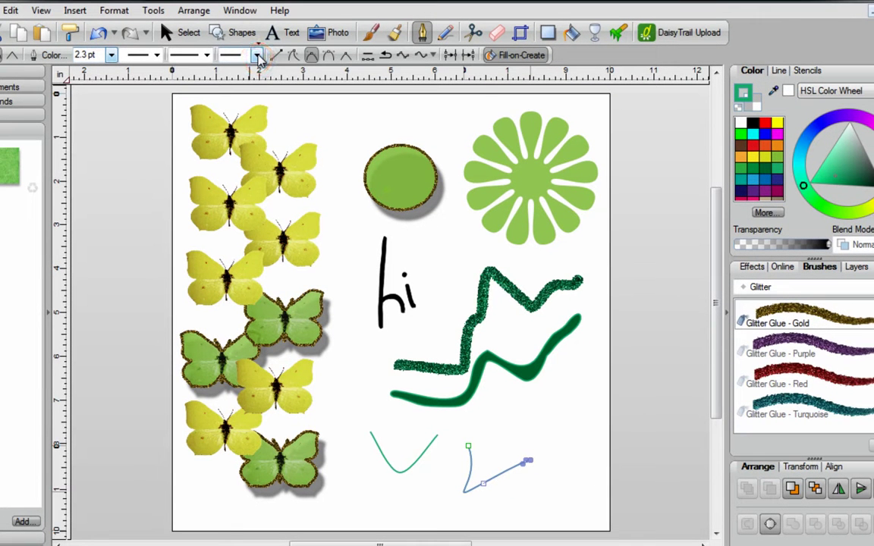
left_click(258, 57)
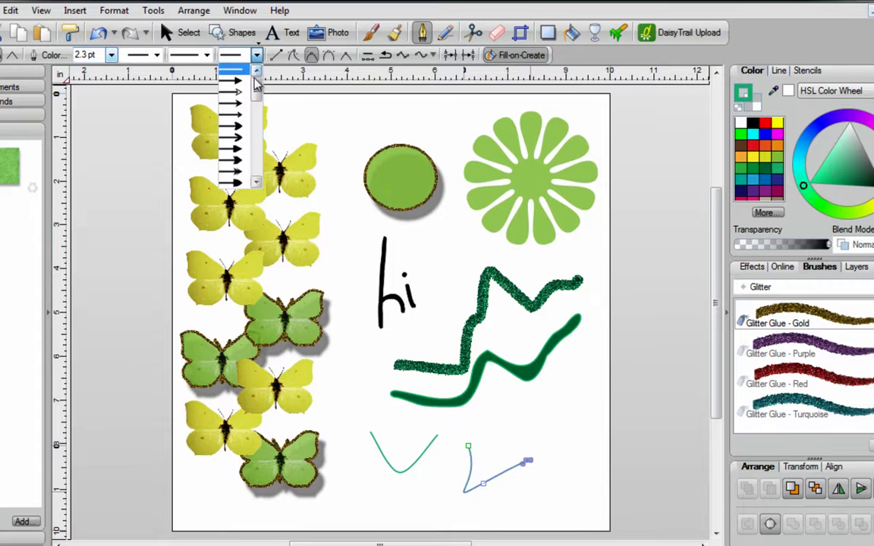
left_click(241, 129)
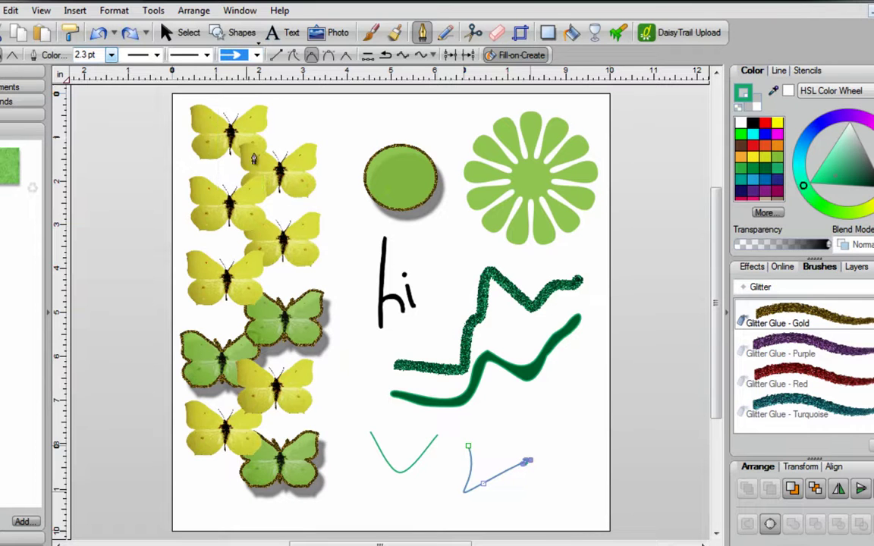
left_click(157, 55)
left_click_drag(155, 79, 162, 130)
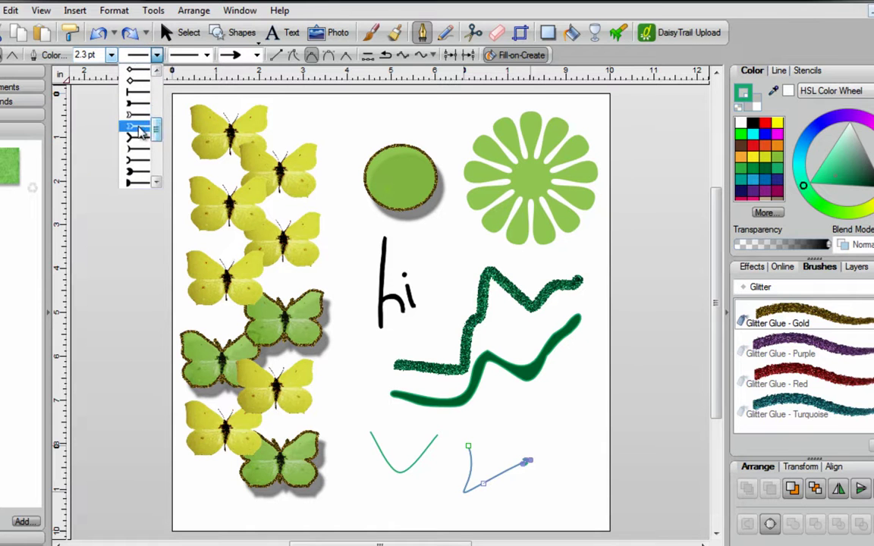
left_click(137, 138)
left_click(111, 54)
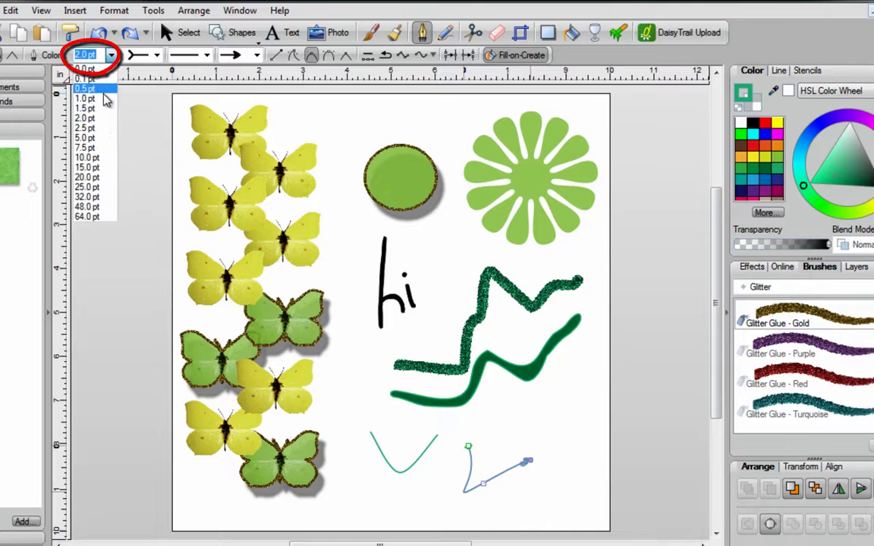
left_click(98, 143)
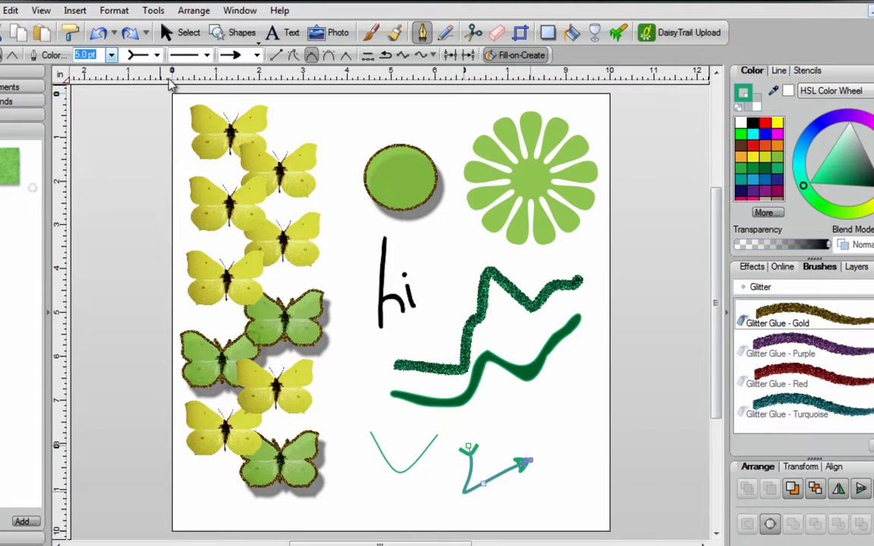
left_click(206, 55)
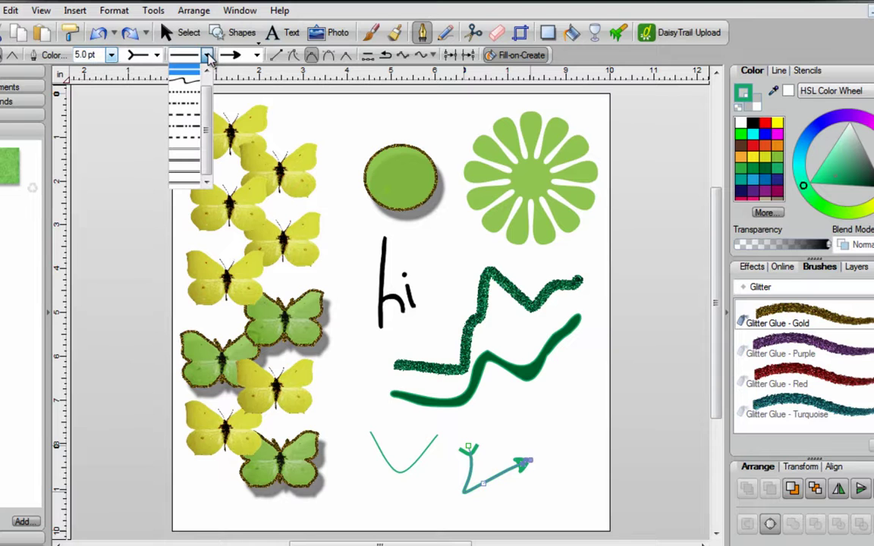
left_click(190, 114)
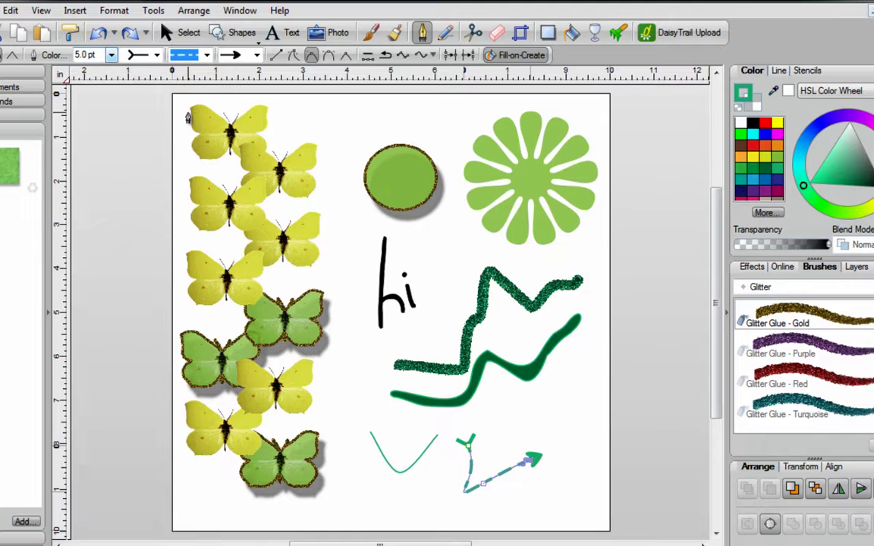
Colour the dashed arrow dark green and nudge it slightly to the right
left_click(767, 138)
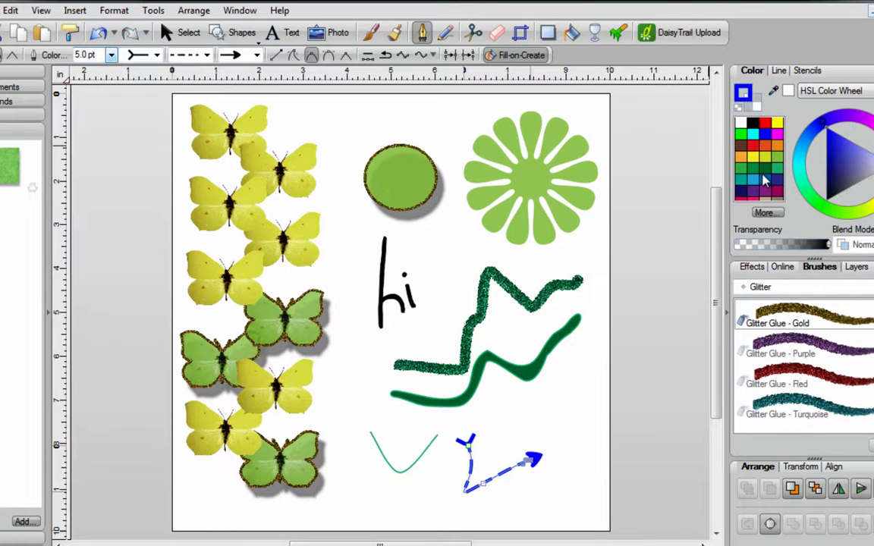
left_click(764, 180)
left_click(184, 32)
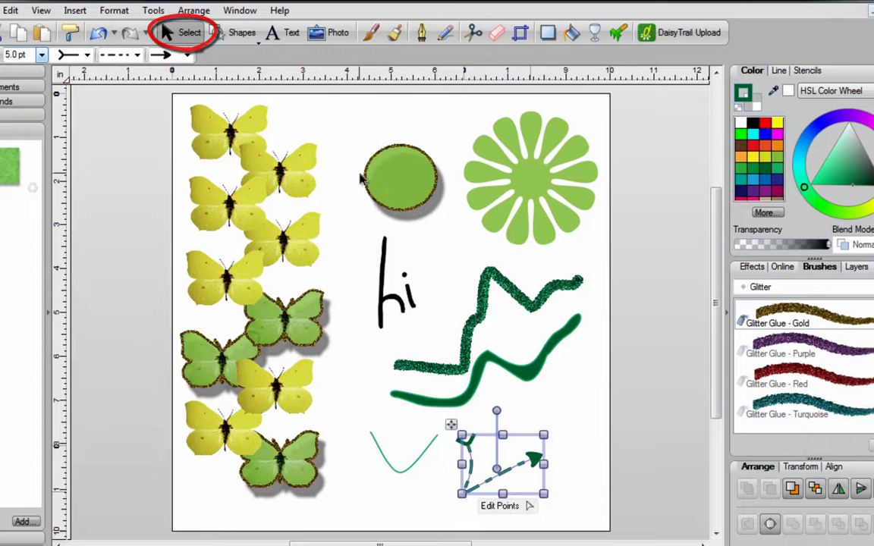
left_click(571, 374)
left_click_drag(536, 456, 561, 459)
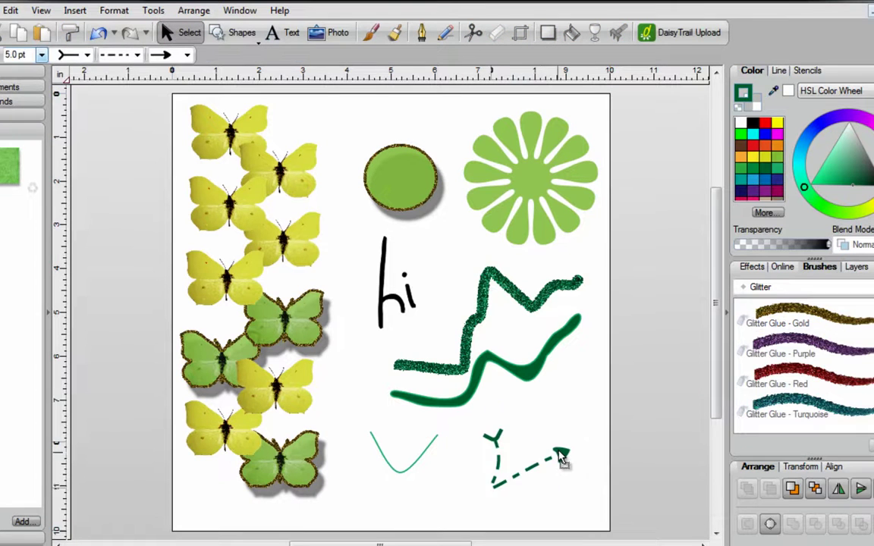
left_click(562, 455)
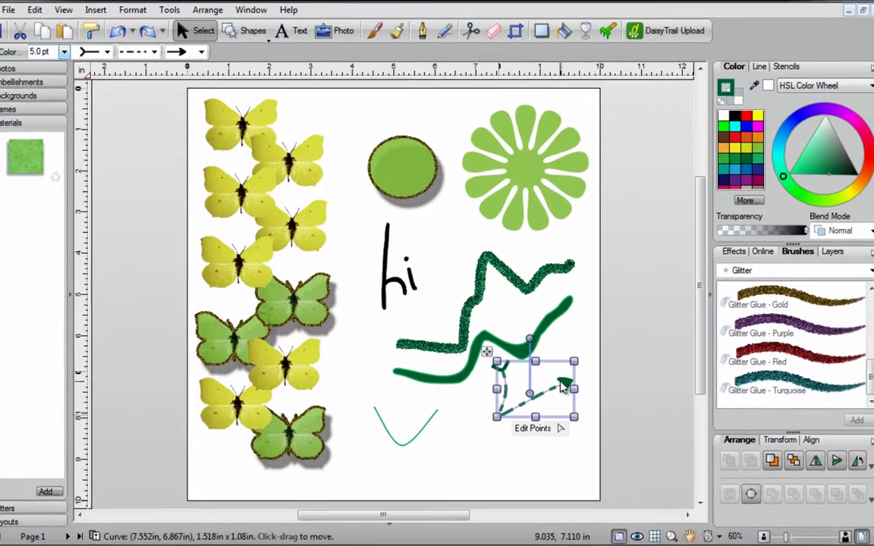
left_click(467, 427)
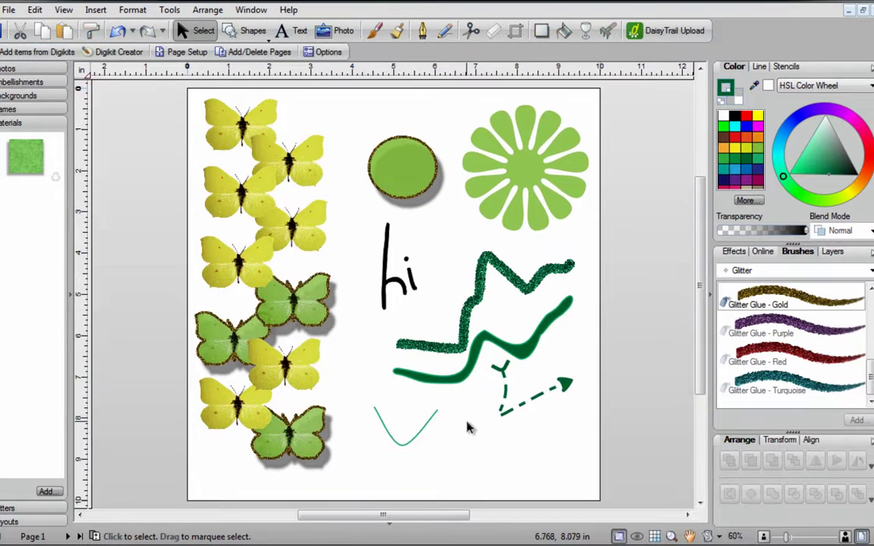
Go to the beach photo page and set the Pen tool to draw without an arrowhead
left_click(68, 534)
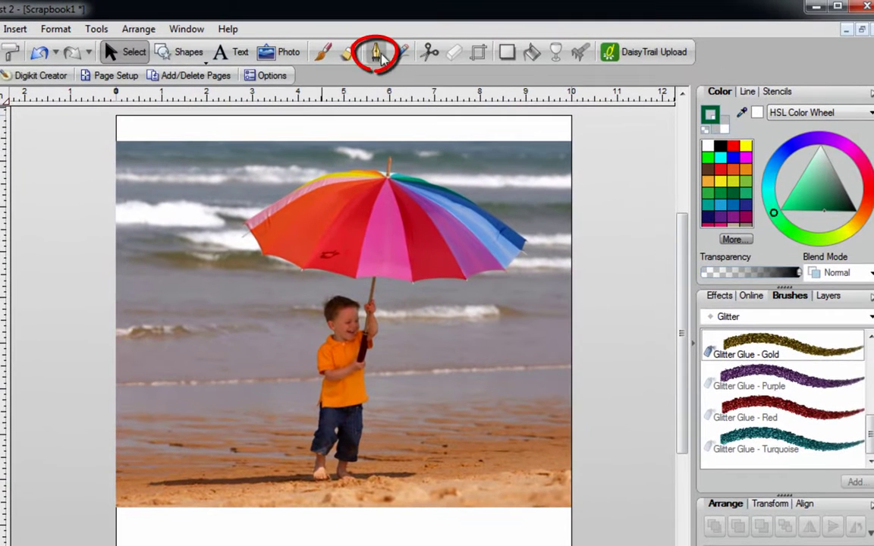
left_click(380, 54)
left_click(205, 76)
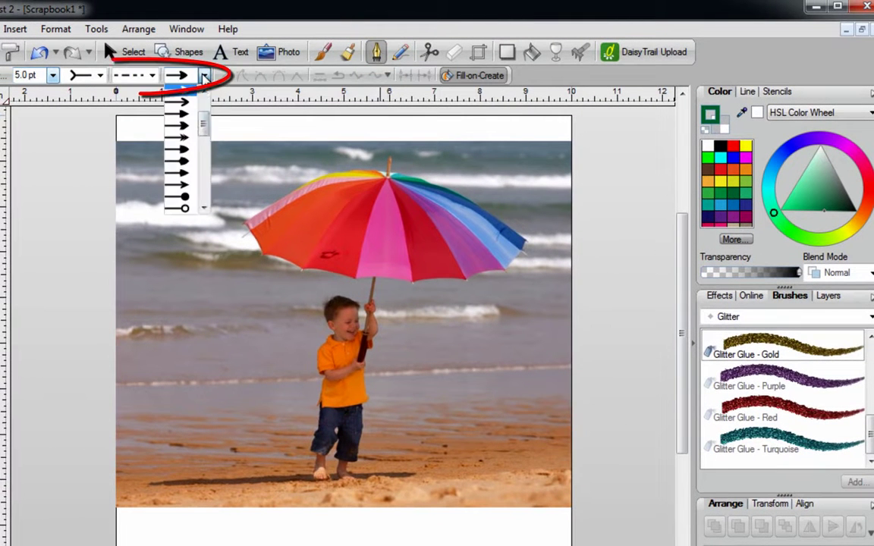
left_click(185, 88)
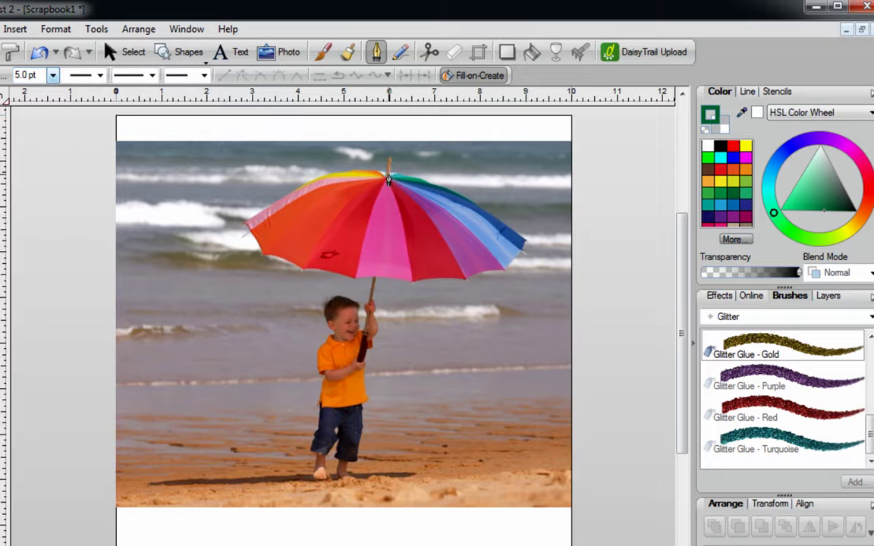
Trace a closed outline around the umbrella canopy and make its points smooth curves
left_click(372, 174)
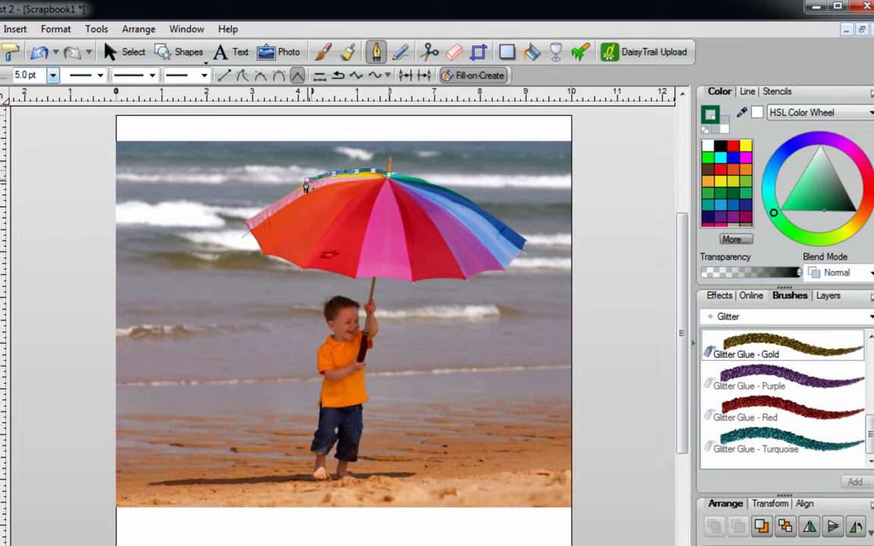
double_click(276, 169)
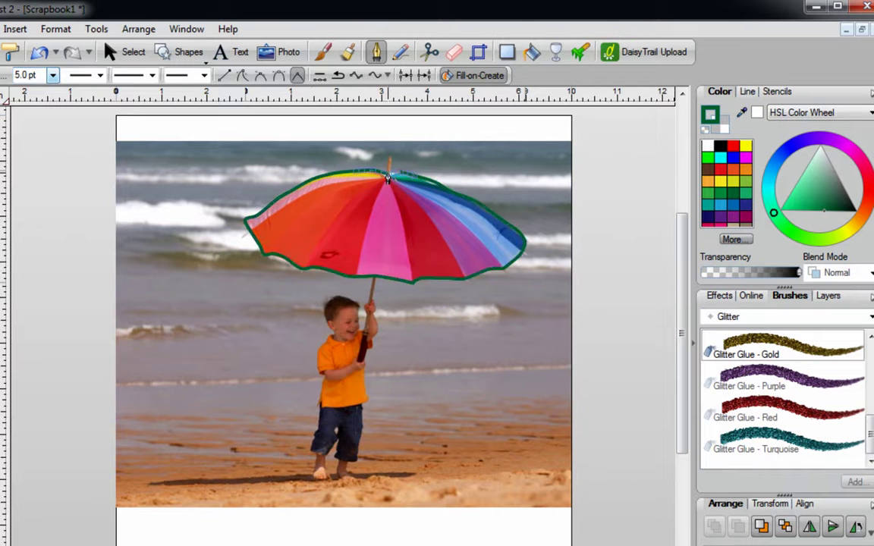
left_click(387, 177)
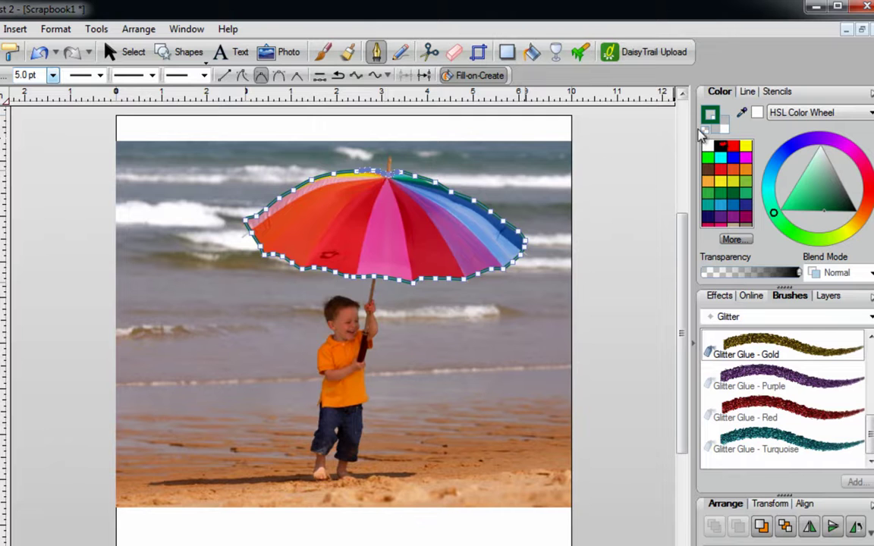
left_click(717, 122)
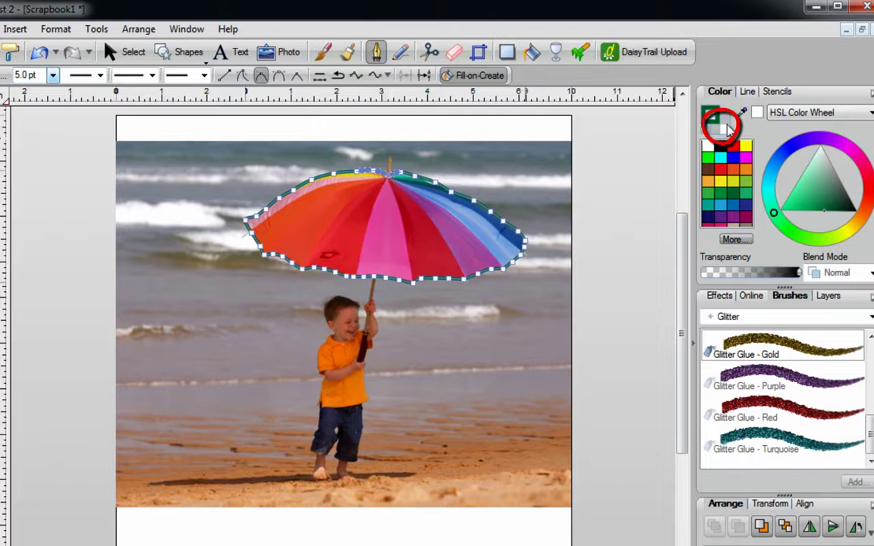
Fill the umbrella outline yellow, apply a Glass effect preset, and adjust its transparency
left_click(724, 180)
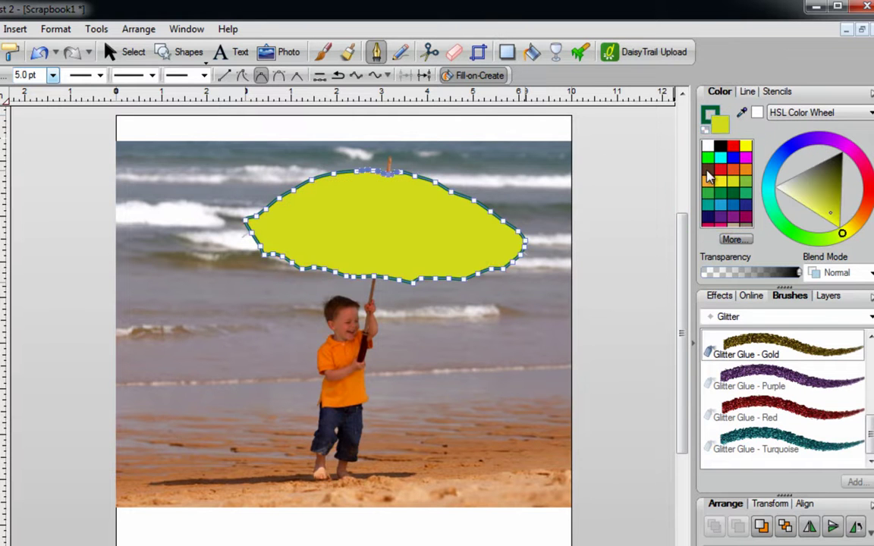
left_click(721, 295)
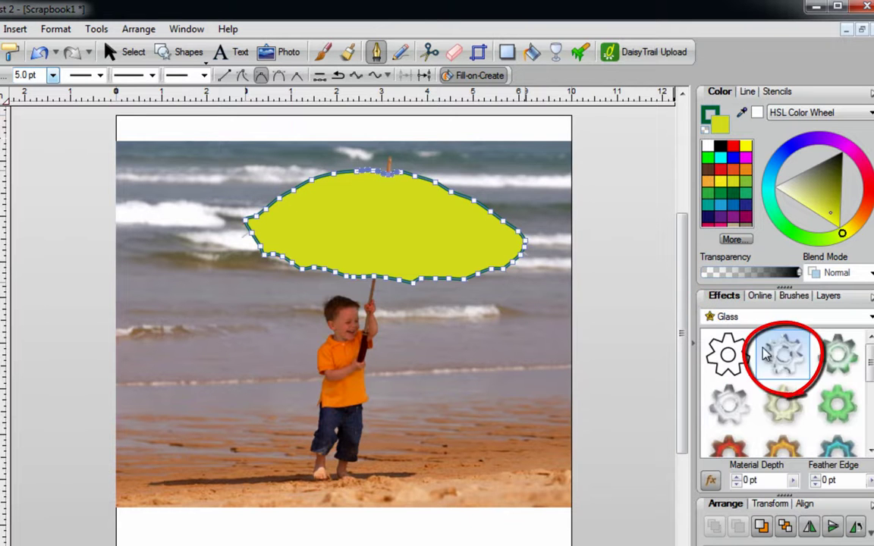
left_click(793, 366)
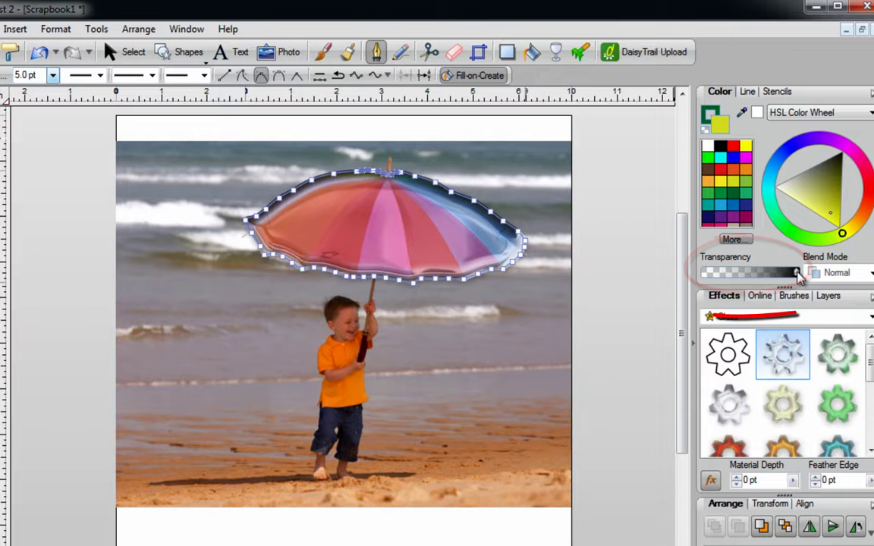
left_click_drag(797, 275, 772, 276)
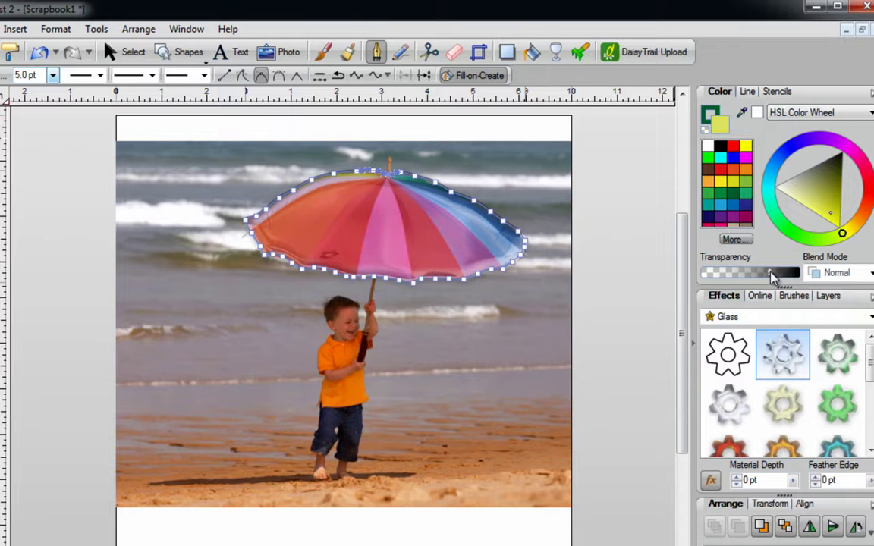
left_click(125, 53)
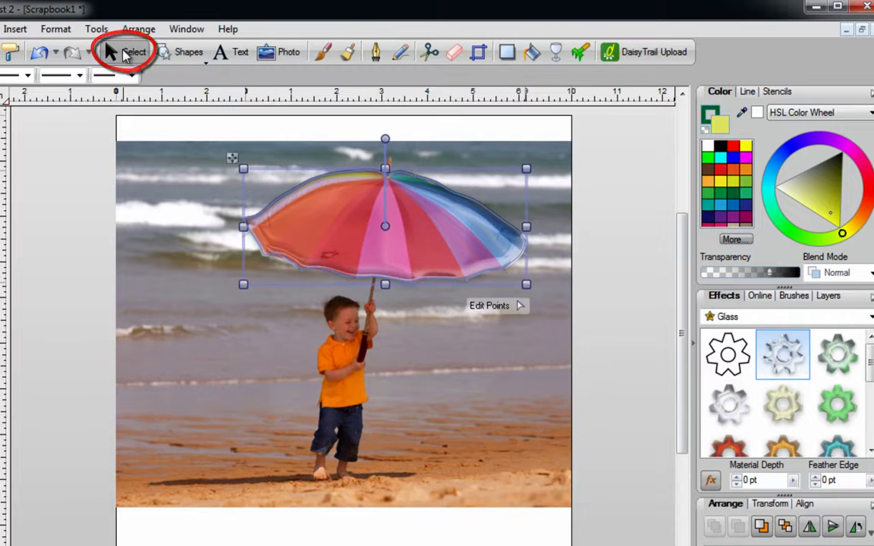
left_click(606, 302)
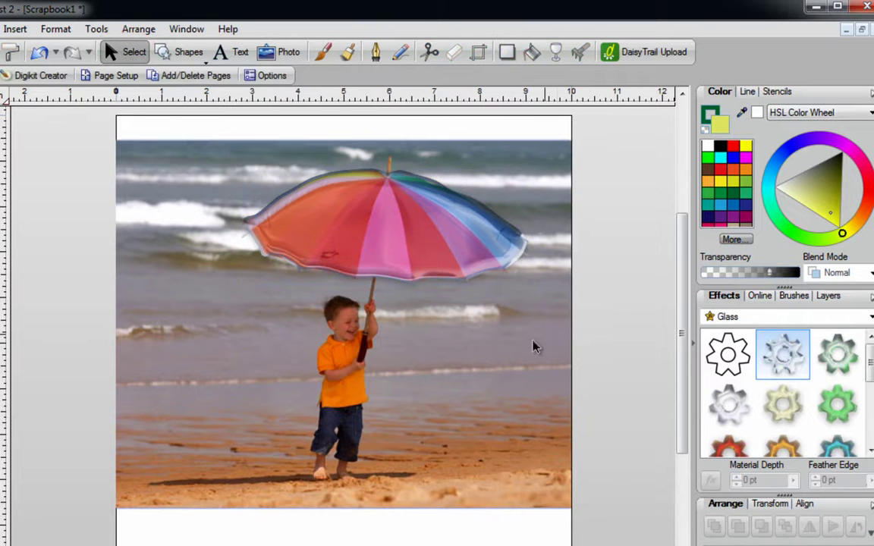